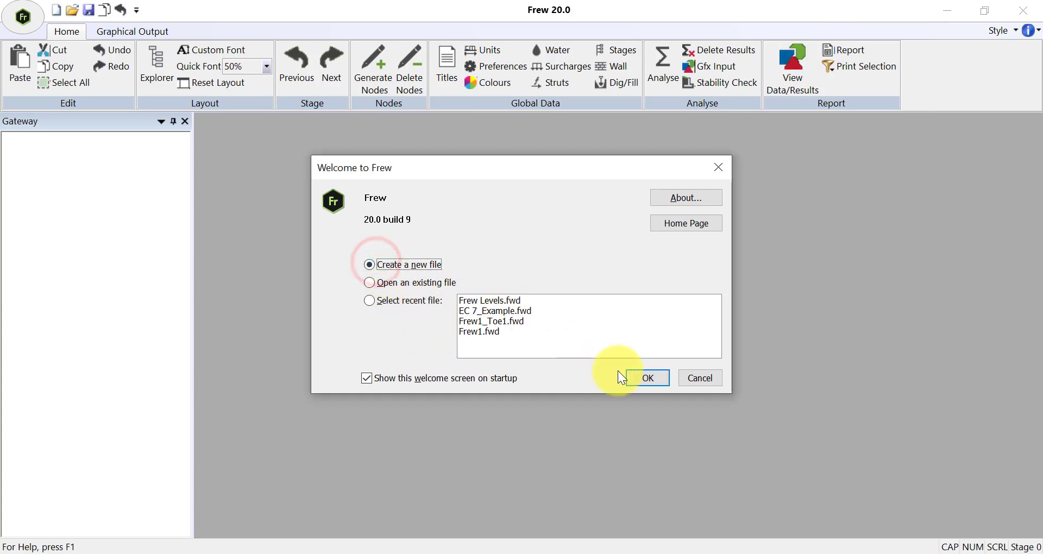
Step: Create a new file with job number 77123-14, title "Level based input example" and the note "Nodes can be added to printed output"
{"action": "left_click", "coordinate": [638, 383]}
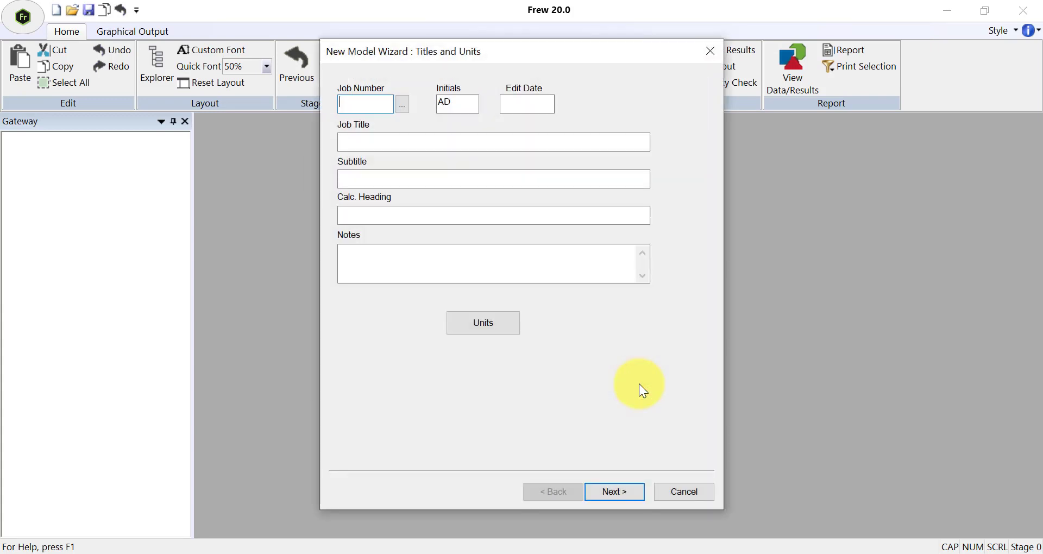
{"action": "type", "text": "7123-1"}
{"action": "type", "text": "4"}
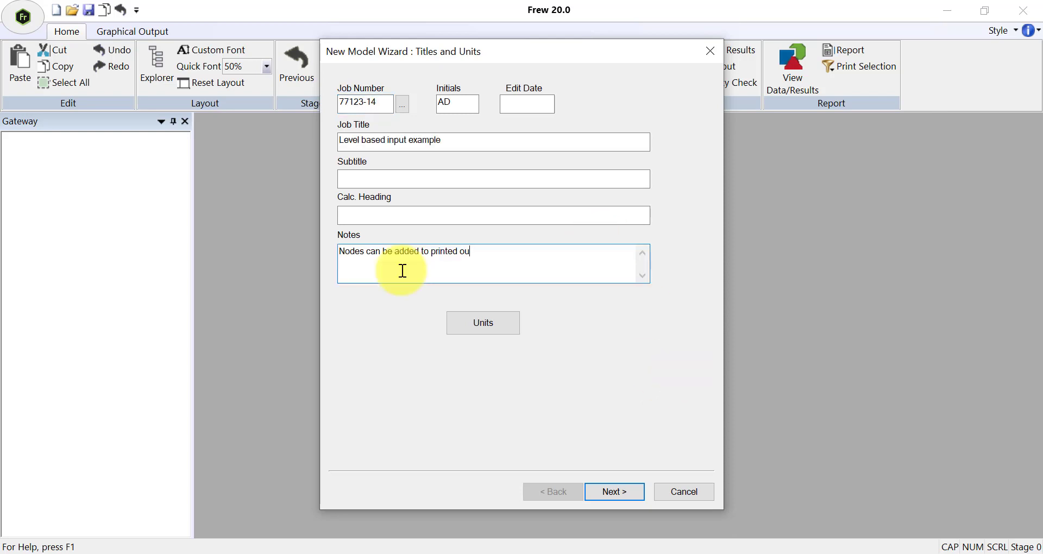
{"action": "type", "text": "tp"}
{"action": "type", "text": "ut"}
Step: Accept mm, kN, m and kPa as the model's units and continue to the basic data
{"action": "left_click", "coordinate": [458, 323]}
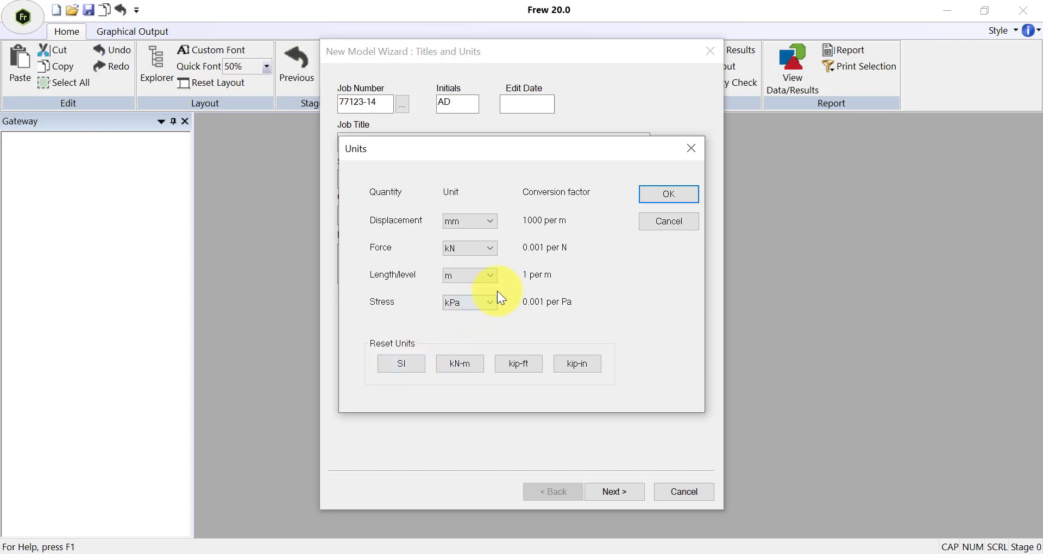
{"action": "left_click", "coordinate": [671, 200]}
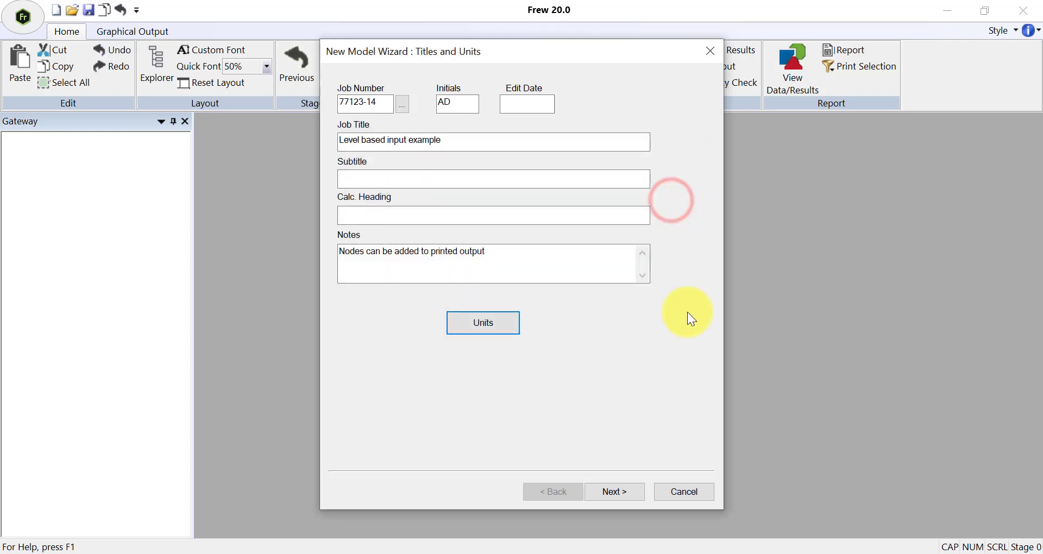
{"action": "left_click", "coordinate": [621, 494]}
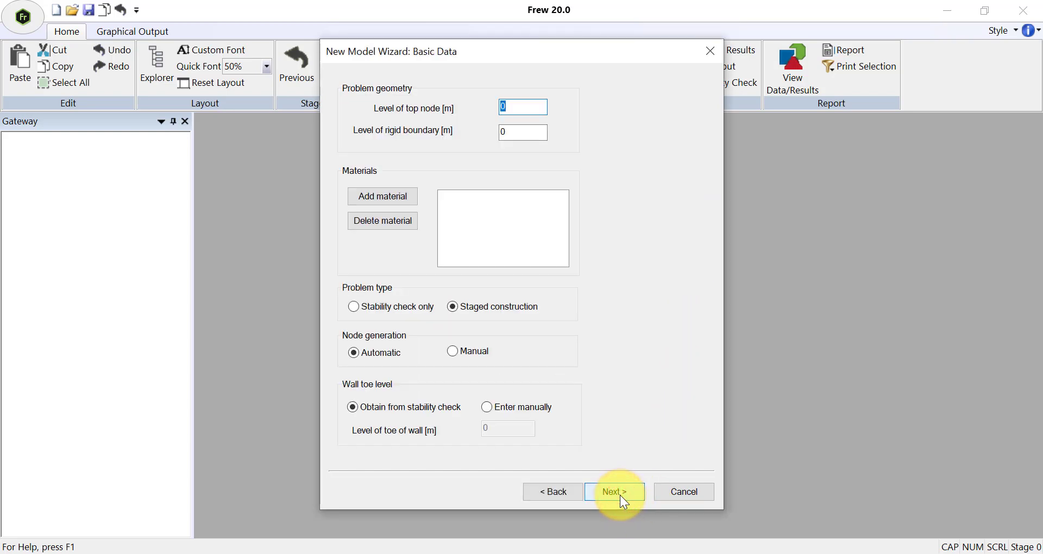
Step: Set the level of the top node to 30 m and the rigid boundary to 12 m
{"action": "type", "text": "30"}
{"action": "key", "text": "Tab"}
{"action": "type", "text": "12"}
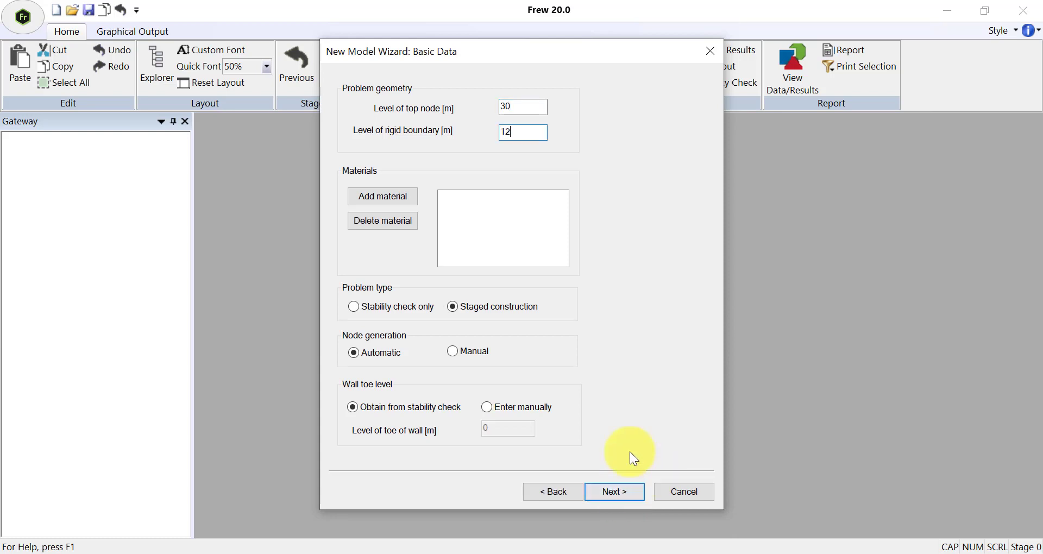
Step: Start a new material named "Made ground" with a unit weight of 18 kN/m³ and K0 of 0.5
{"action": "left_click", "coordinate": [365, 197]}
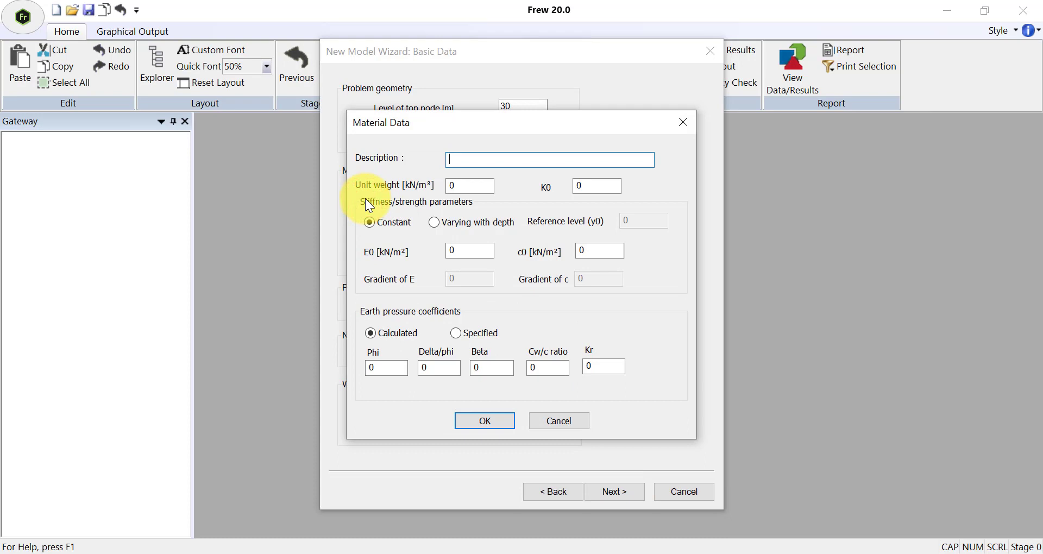
{"action": "left_click", "coordinate": [499, 158]}
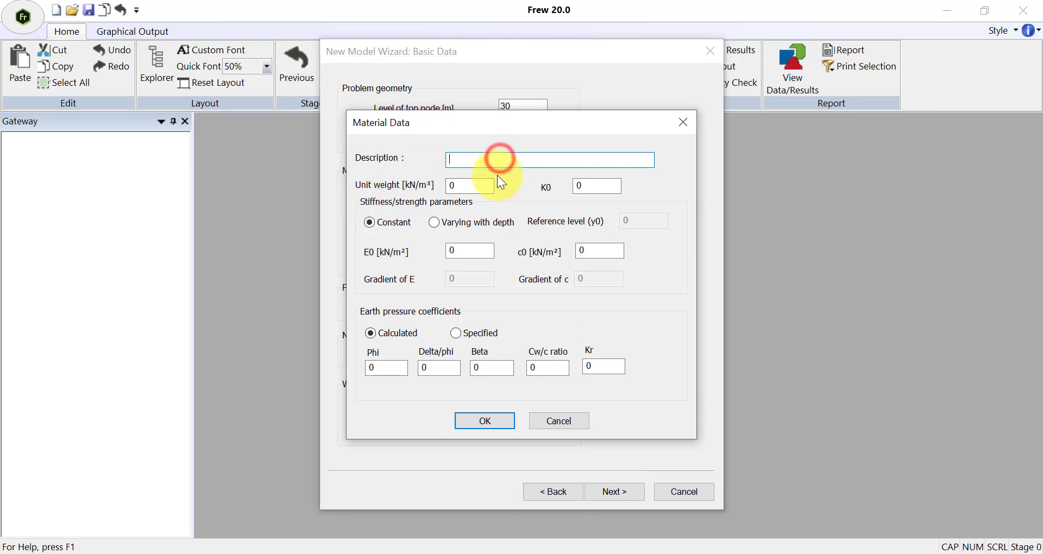
{"action": "type", "text": "Made ground"}
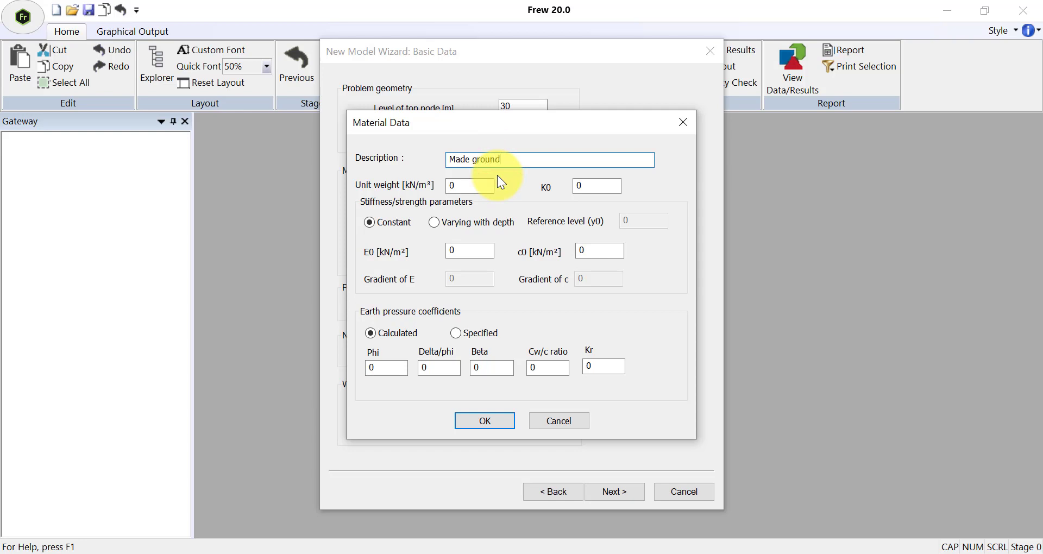
{"action": "left_click", "coordinate": [470, 184]}
{"action": "type", "text": "18"}
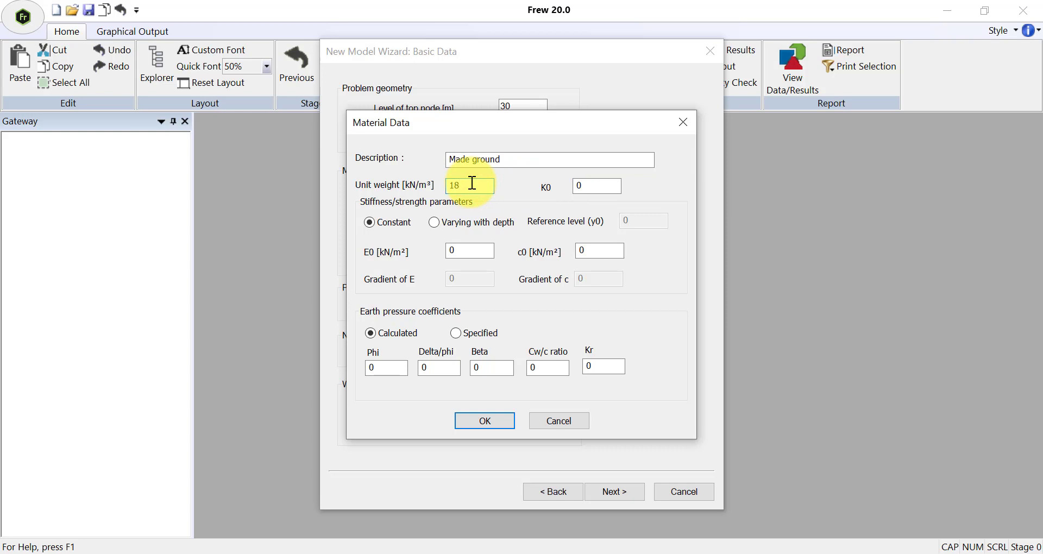
{"action": "key", "text": "Tab"}
{"action": "type", "text": "0.5"}
Step: Give Made ground a constant stiffness with E0 of 15000 kN/m²
{"action": "left_click", "coordinate": [386, 219]}
{"action": "left_click", "coordinate": [480, 253]}
{"action": "key", "text": "BackSpace"}
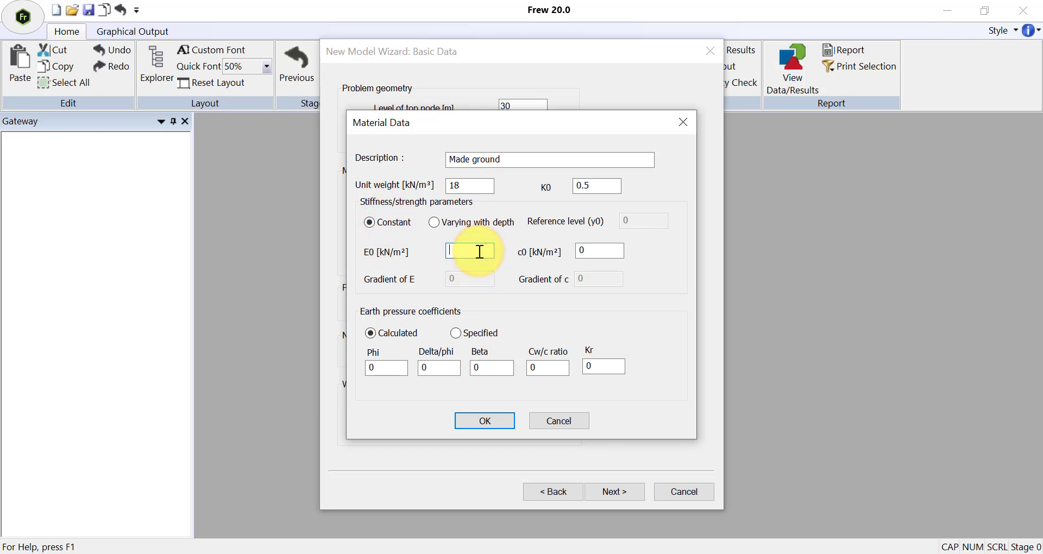
{"action": "type", "text": "15000"}
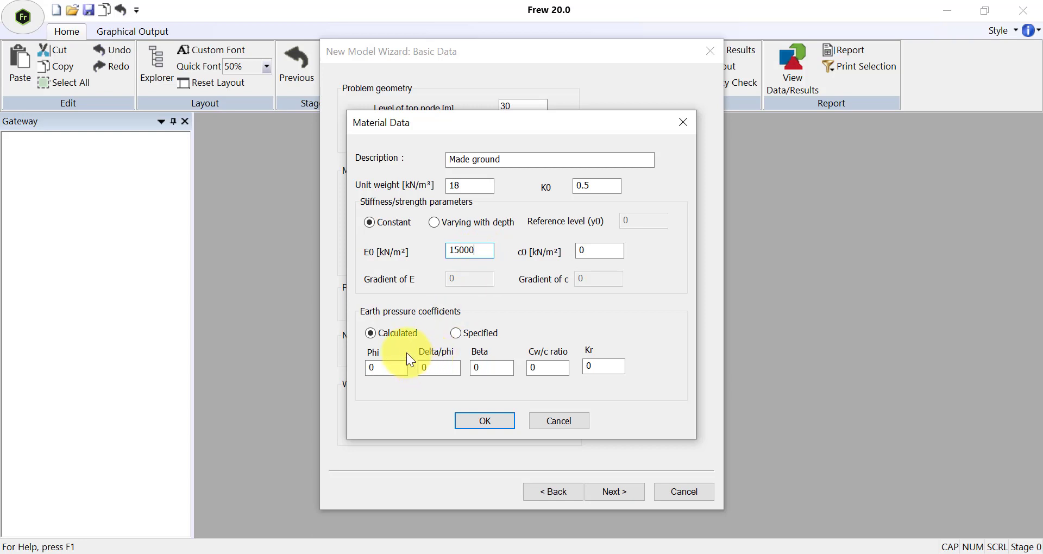
Step: Specify Made ground's earth pressure coefficients as Ka 0.29, Kp 4.5, Kac 1, Kpc 1 and Kr 1, and save the material
{"action": "left_click", "coordinate": [455, 333]}
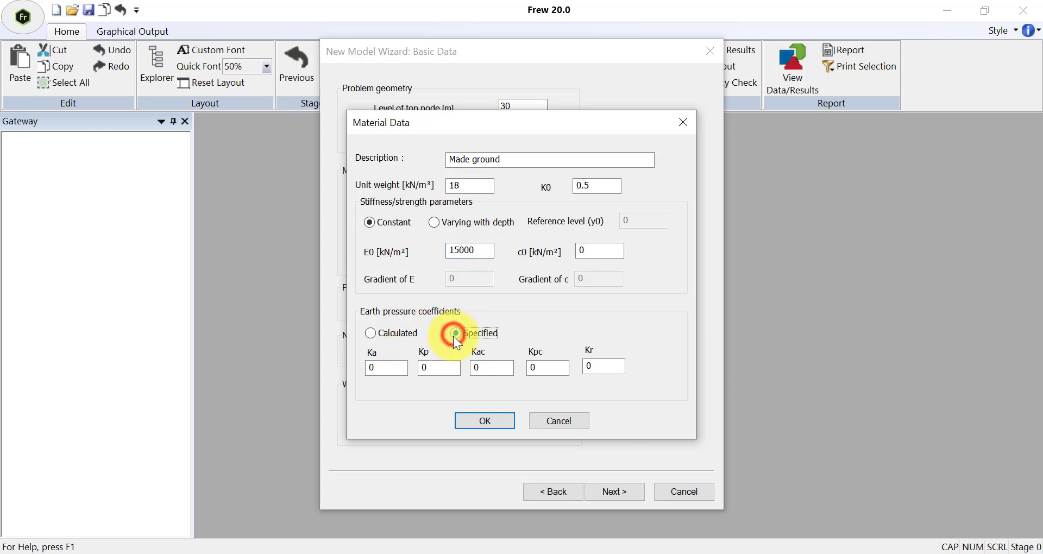
{"action": "left_click", "coordinate": [393, 367]}
{"action": "type", "text": "."}
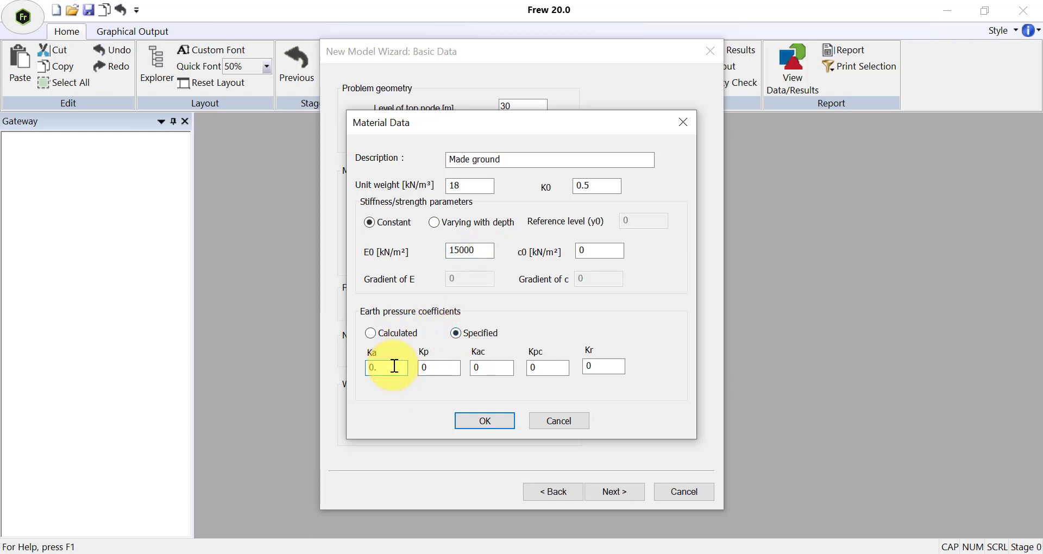
{"action": "type", "text": "29"}
{"action": "left_click", "coordinate": [442, 366]}
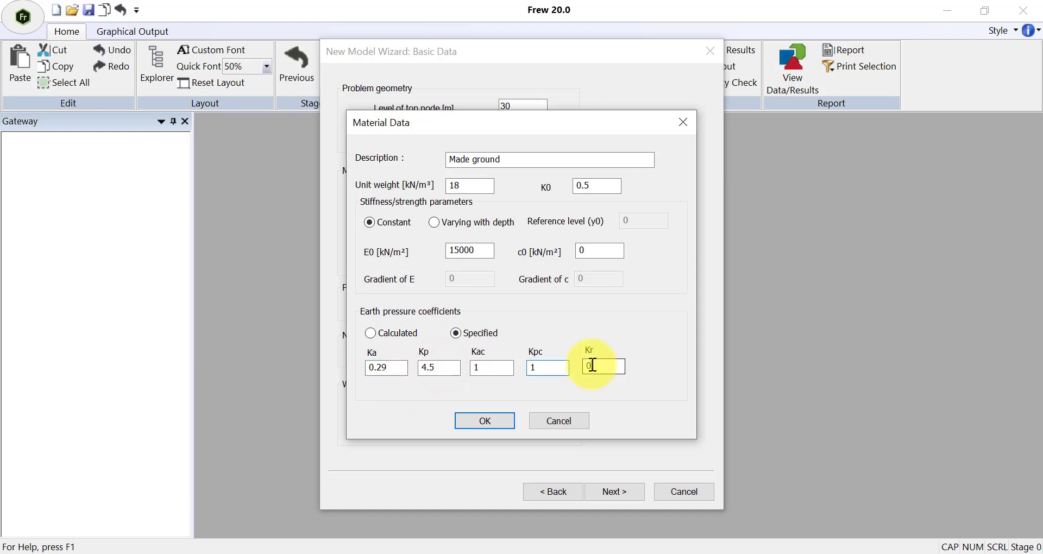
{"action": "left_click", "coordinate": [592, 365]}
{"action": "key", "text": "BackSpace"}
{"action": "type", "text": "1"}
{"action": "left_click", "coordinate": [494, 422]}
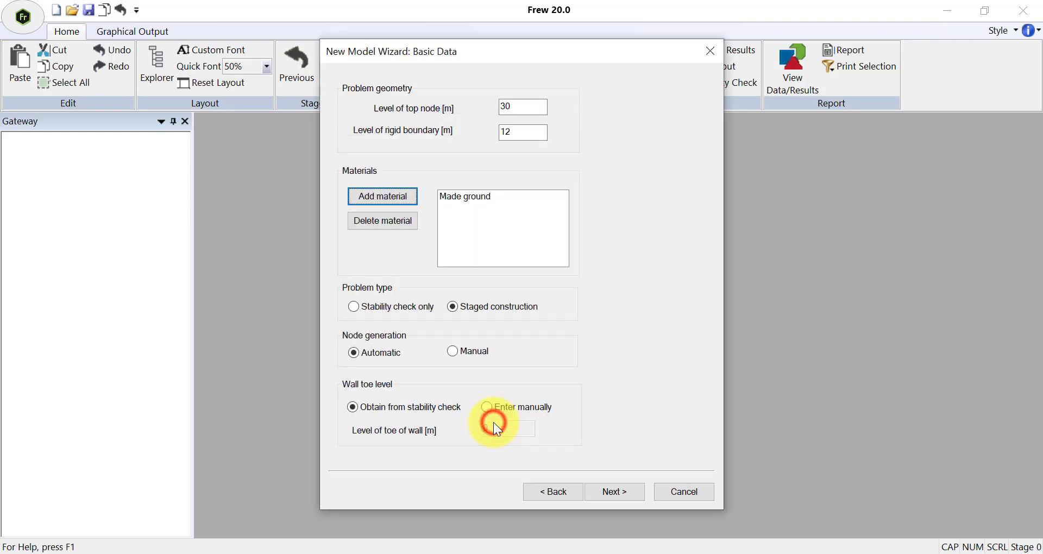
Step: Add a "Glacier Till" material with unit weight 21, K0 1.5, E0 45000 and specified Ka 0.3, Kp 5, Kac 1, Kpc 1, Kr 1
{"action": "left_click", "coordinate": [402, 200]}
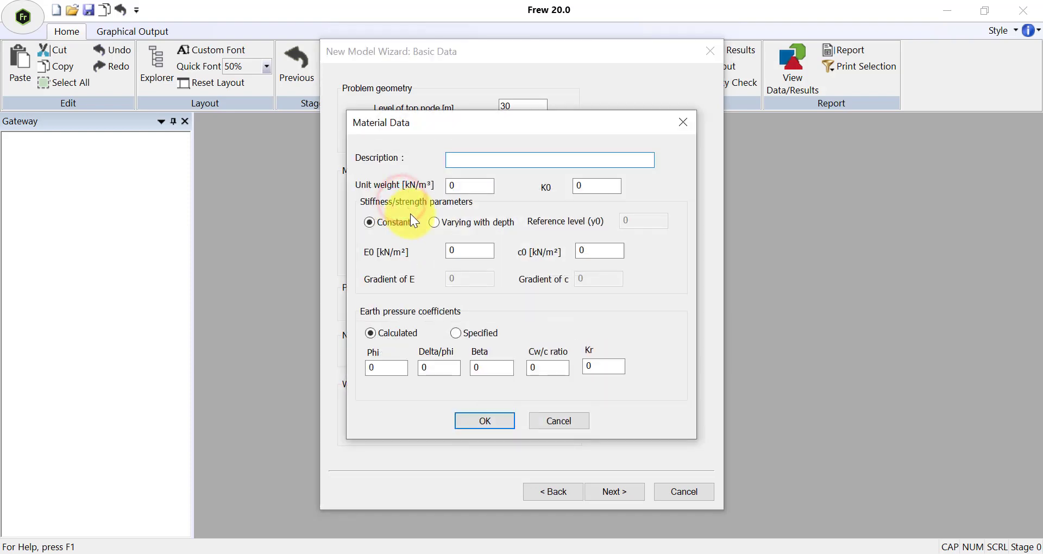
{"action": "type", "text": "Glacier "}
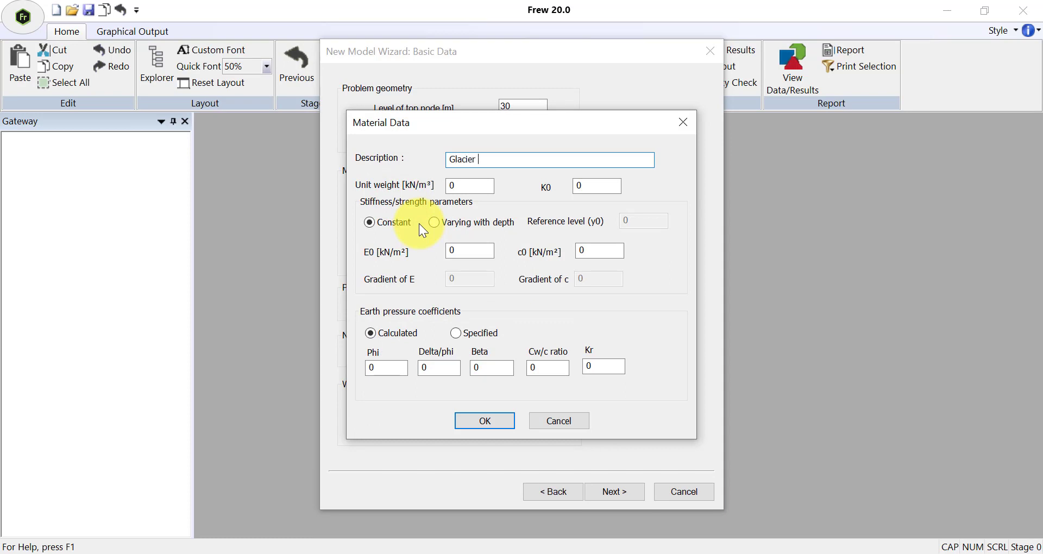
{"action": "type", "text": "Till"}
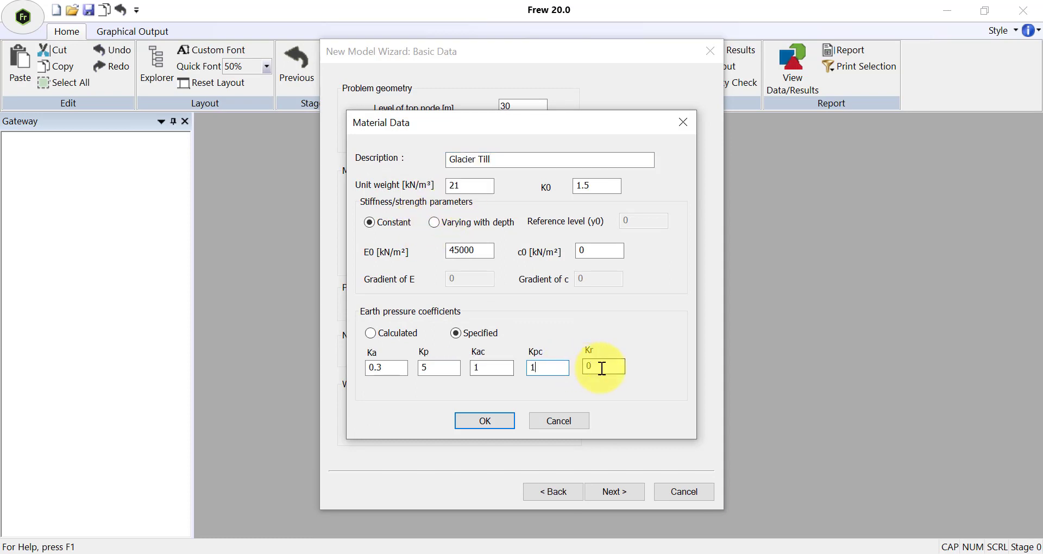
{"action": "left_click", "coordinate": [547, 366]}
{"action": "type", "text": "1"}
{"action": "left_click", "coordinate": [601, 366]}
{"action": "type", "text": "1"}
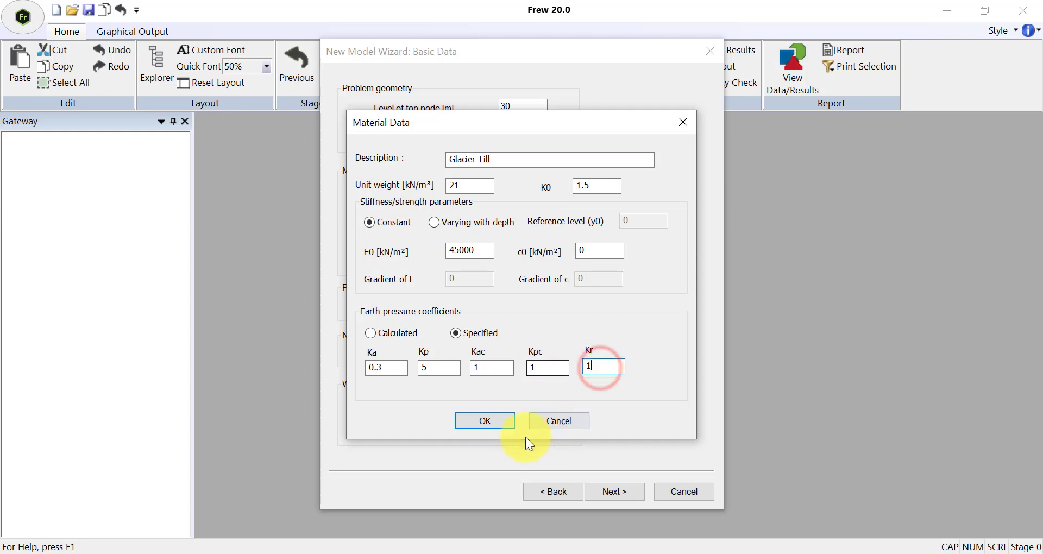
{"action": "left_click", "coordinate": [475, 421]}
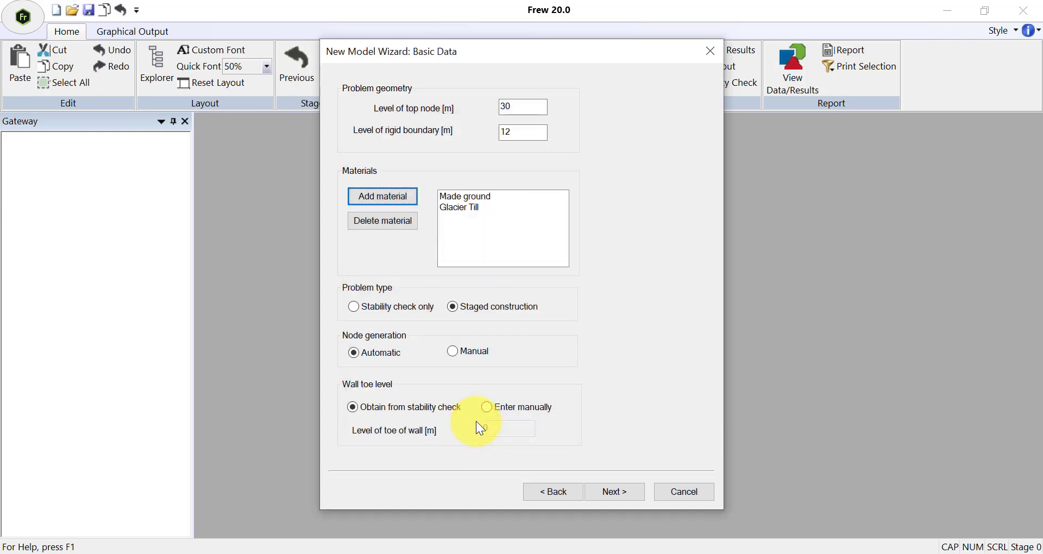
Step: Add a "Sand and Gravel" material with unit weight 20, K0 1.5, E0 55000 and calculated coefficients using Phi 27, Delta/phi 0.6, Kr 0.25
{"action": "left_click", "coordinate": [401, 197]}
{"action": "type", "text": "San"}
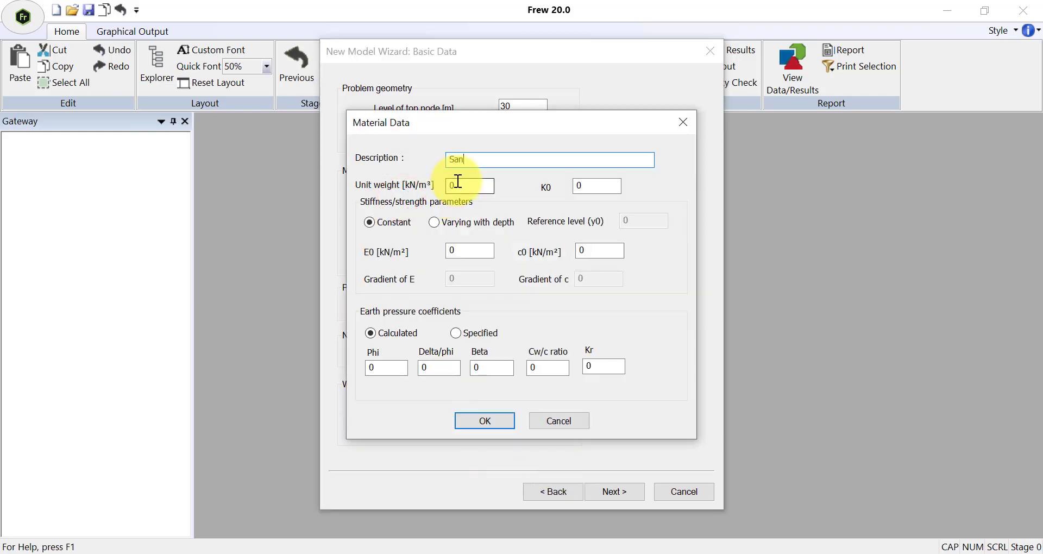
{"action": "type", "text": "d and Gravel"}
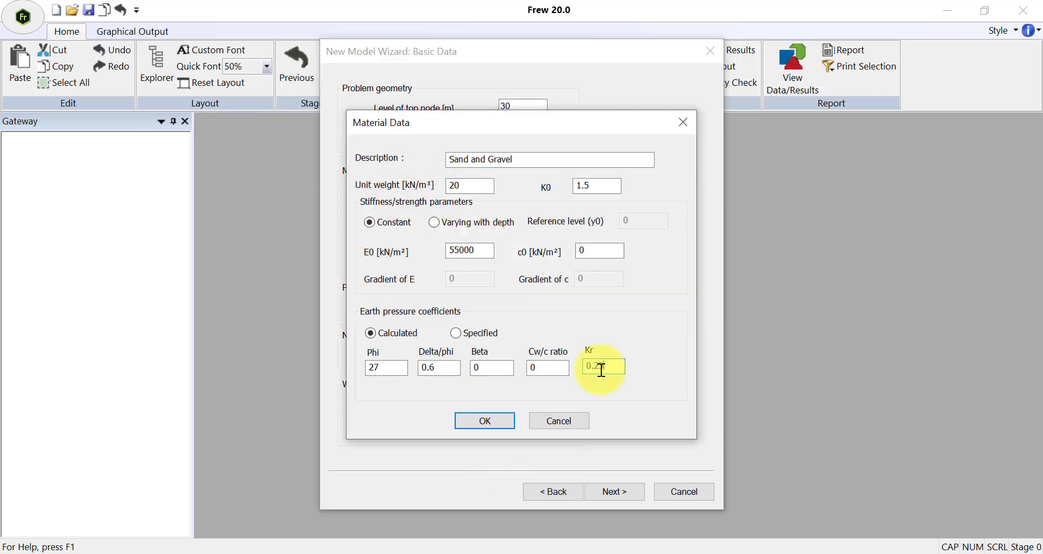
{"action": "left_click", "coordinate": [601, 367]}
{"action": "type", "text": ".25"}
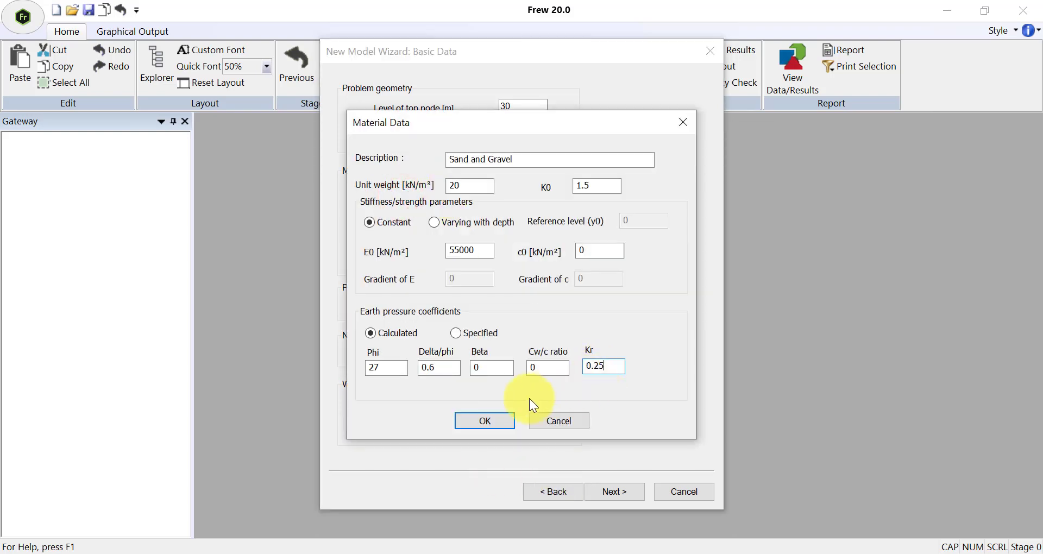
{"action": "left_click", "coordinate": [492, 423]}
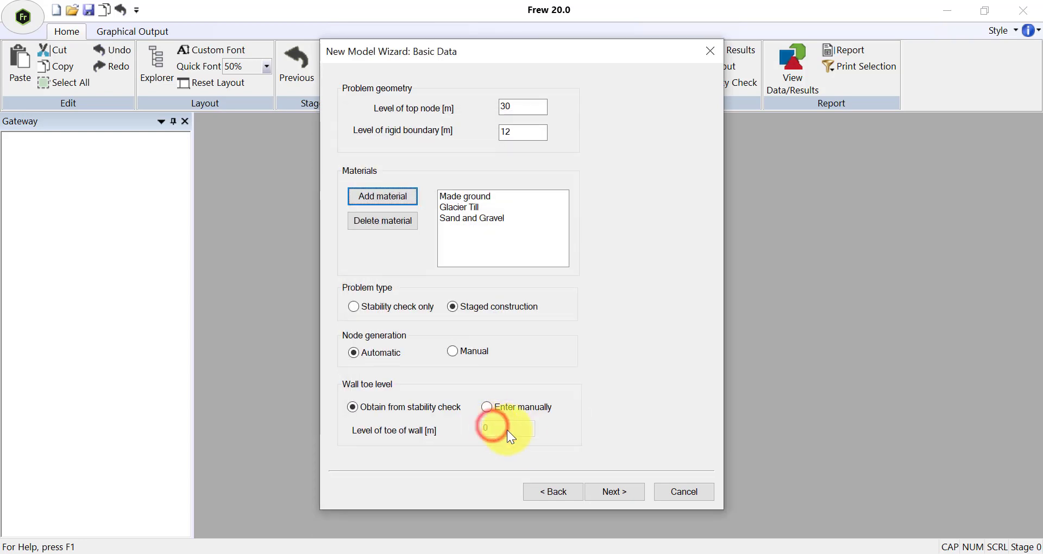
Step: In the stage defaults, set the left boundary distance to 70 and the wall/soil interface to Fixed
{"action": "left_click", "coordinate": [630, 494]}
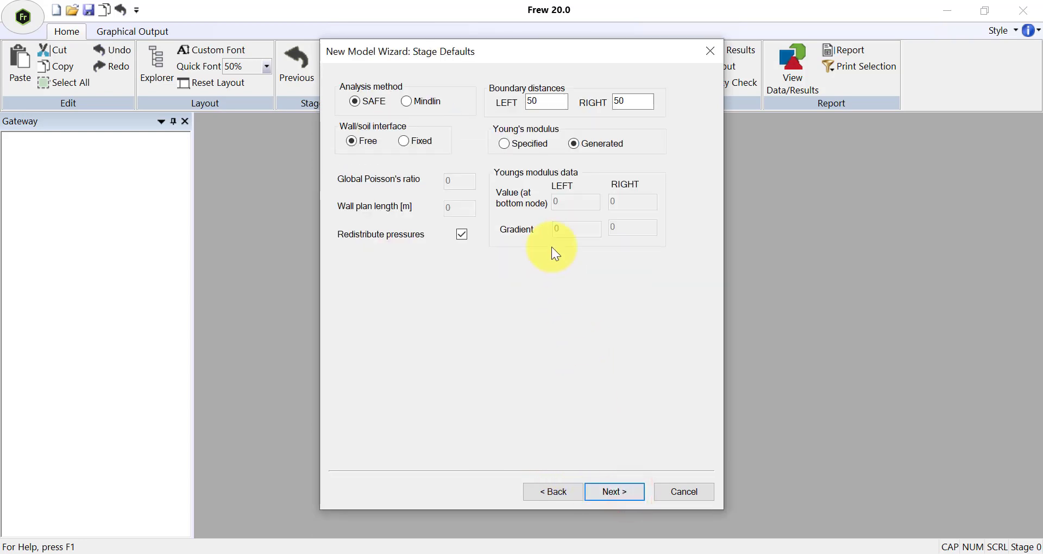
{"action": "left_click", "coordinate": [531, 102]}
{"action": "key", "text": "BackSpace"}
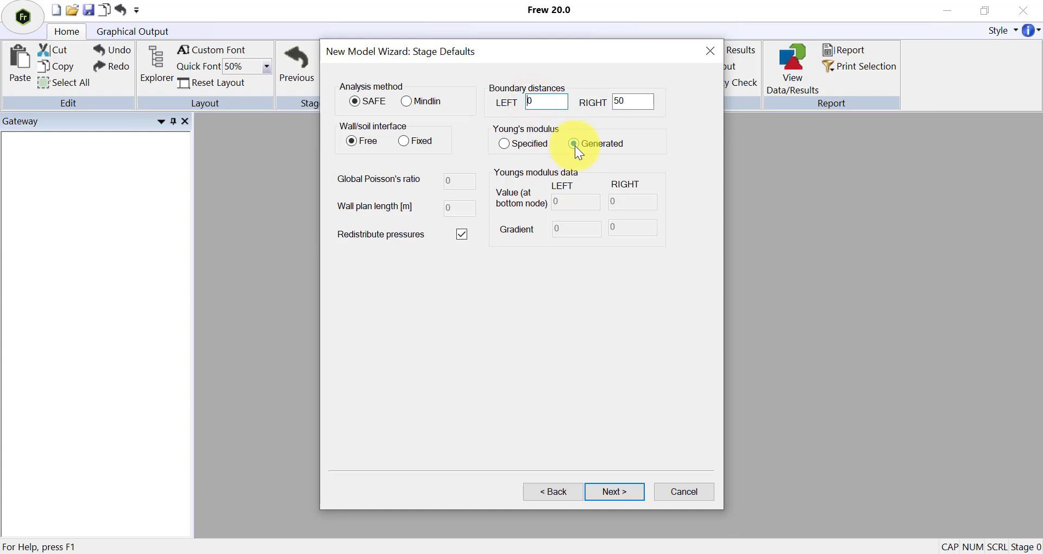
{"action": "type", "text": "7"}
{"action": "left_click", "coordinate": [405, 141]}
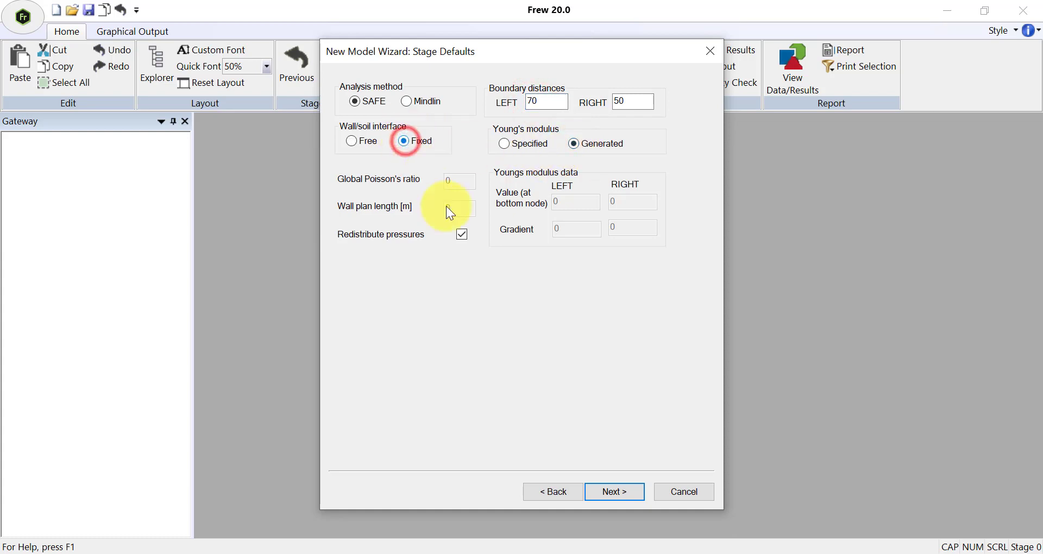
Step: Assign Made ground from level 30 on both sides of the wall and finish the new model wizard
{"action": "left_click", "coordinate": [604, 493]}
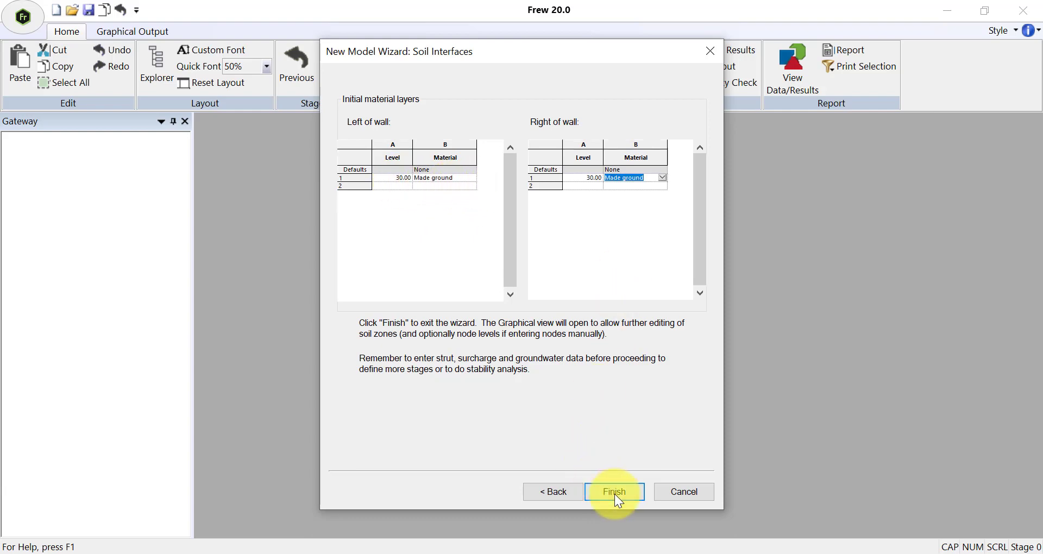
{"action": "left_click", "coordinate": [614, 494]}
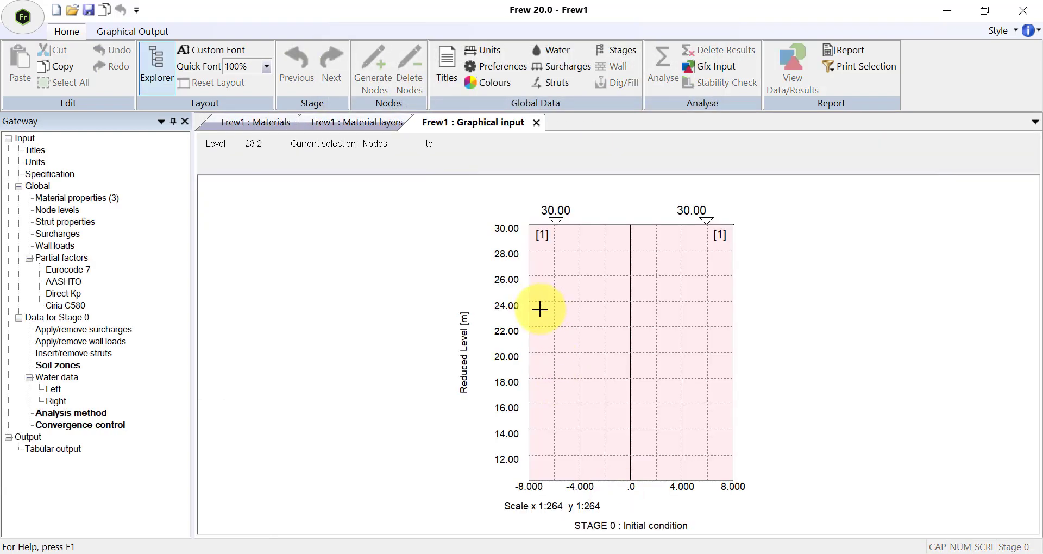
Step: Add a Glacier Till soil zone at about level 24 m on the left of the wall in the graphical input
{"action": "left_click", "coordinate": [628, 479]}
{"action": "left_click_drag", "start_coordinate": [603, 439], "coordinate": [530, 304]}
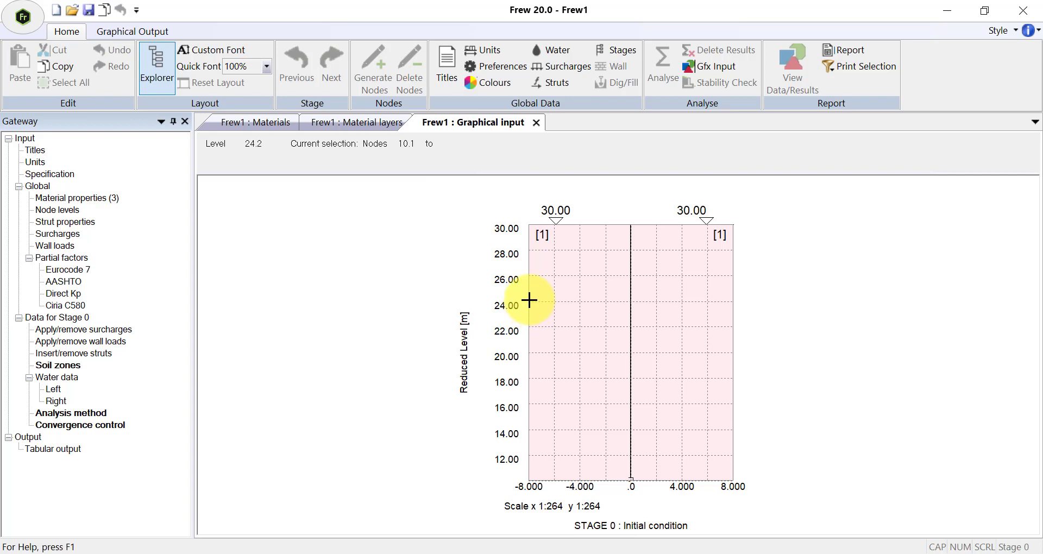
{"action": "left_click", "coordinate": [529, 301]}
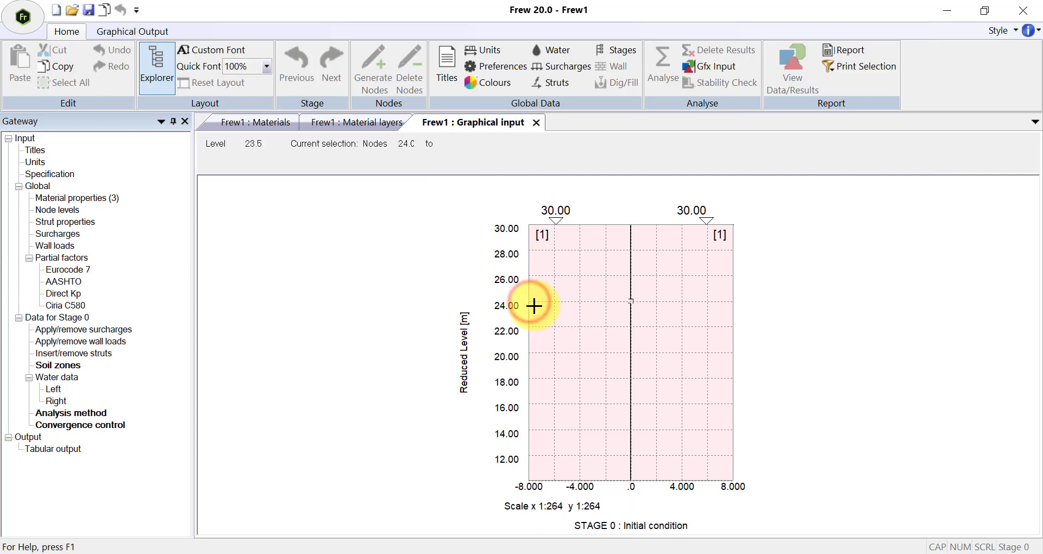
{"action": "left_click_drag", "start_coordinate": [530, 302], "coordinate": [528, 301]}
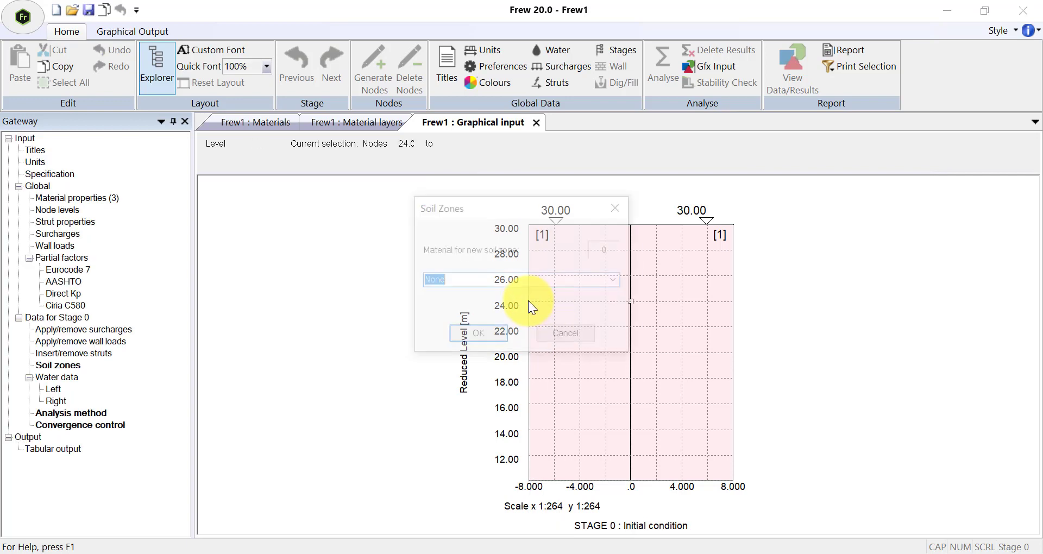
{"action": "left_click", "coordinate": [615, 279]}
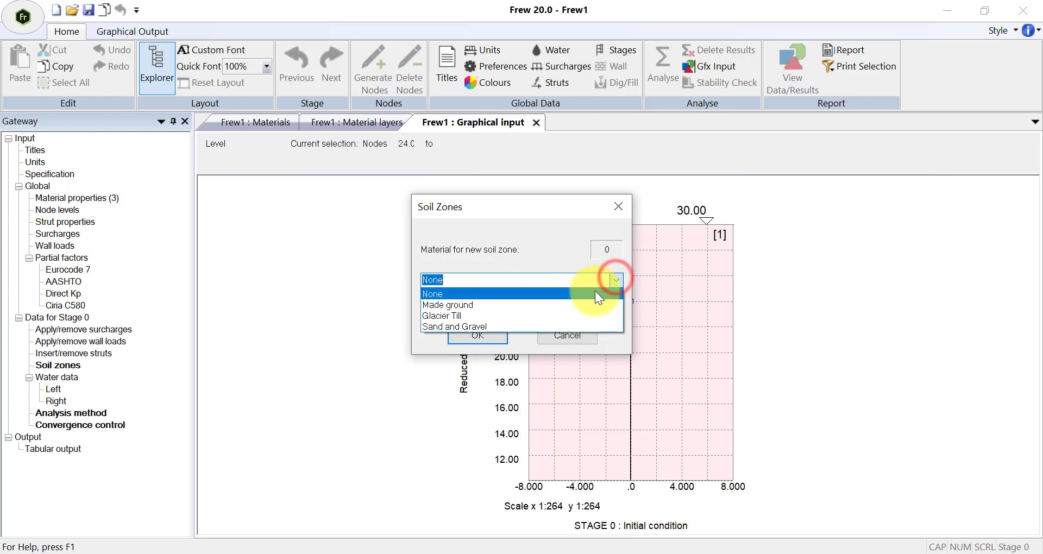
{"action": "left_click", "coordinate": [475, 315]}
{"action": "left_click", "coordinate": [479, 335]}
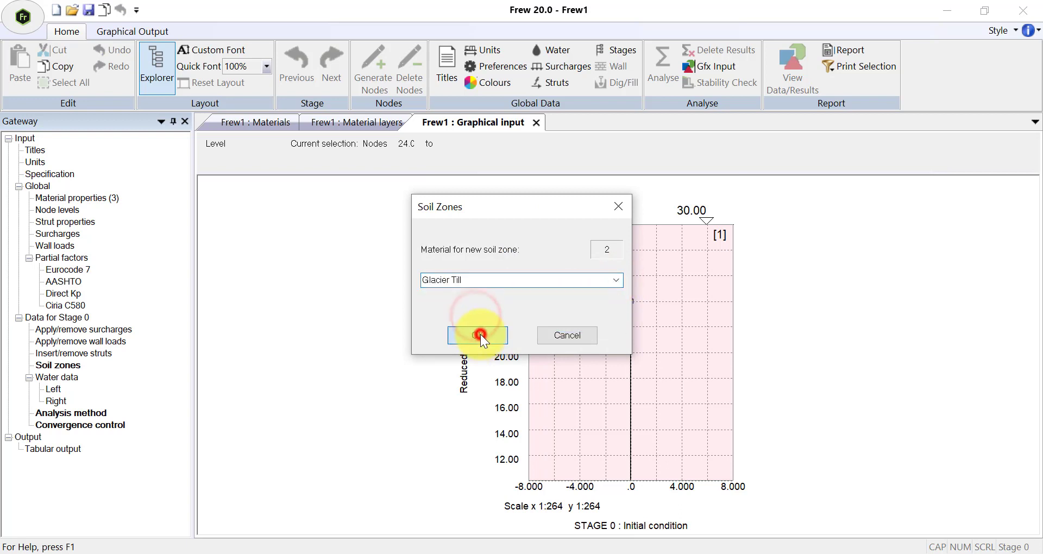
Step: Add a Glacier Till soil zone at about level 24 m on the right side of the wall
{"action": "left_click_drag", "start_coordinate": [731, 302], "coordinate": [731, 302]}
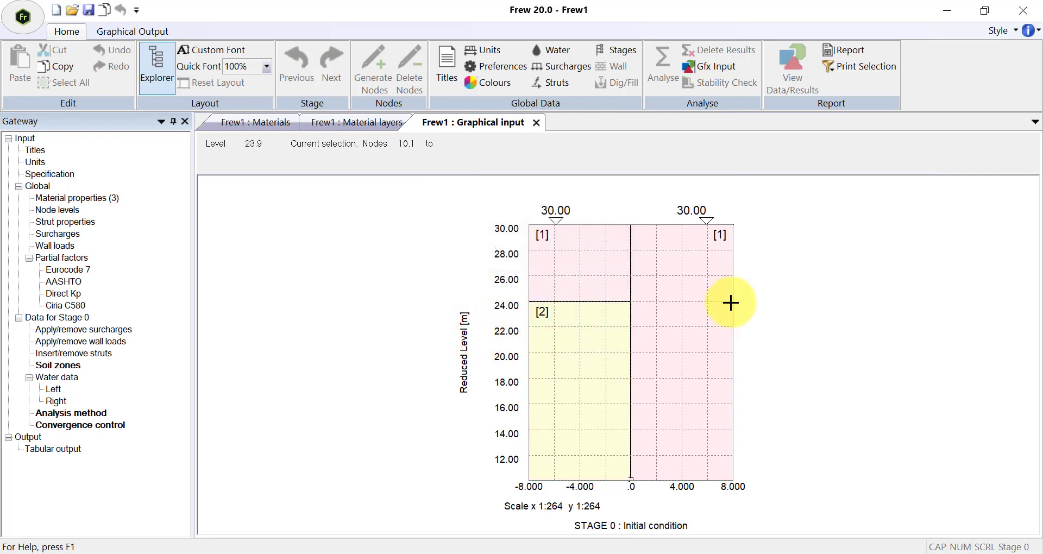
{"action": "left_click", "coordinate": [731, 303]}
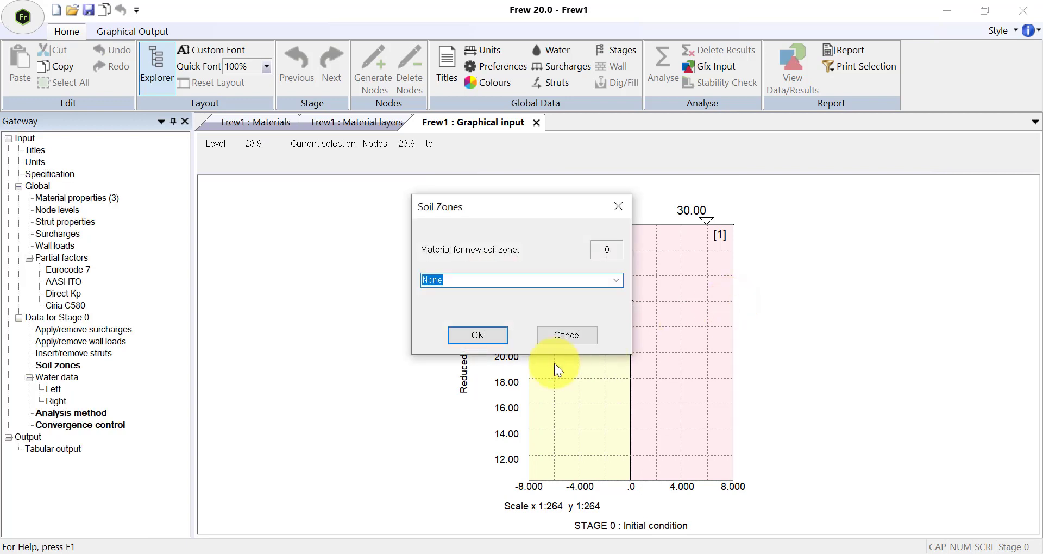
{"action": "left_click", "coordinate": [493, 332]}
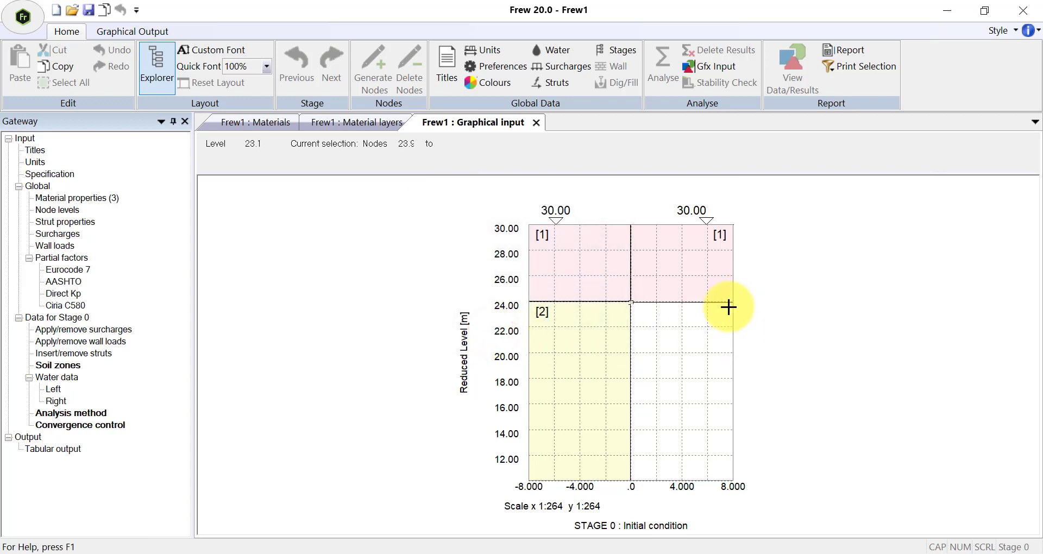
{"action": "left_click", "coordinate": [714, 380]}
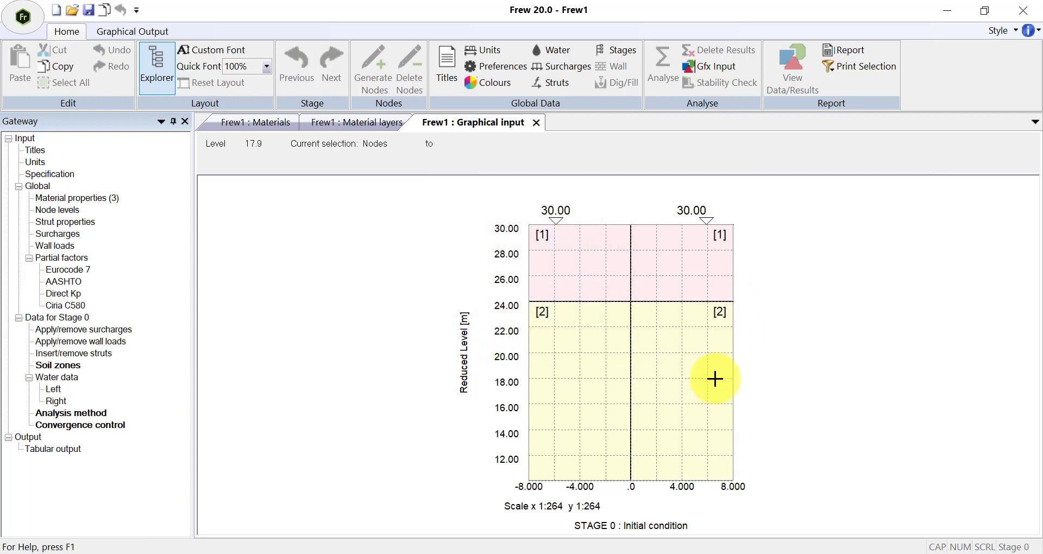
Step: Add a Stage 0 water table on the left of the wall at level 28.6 with pressure 0 and unit weight 10
{"action": "left_click", "coordinate": [552, 51]}
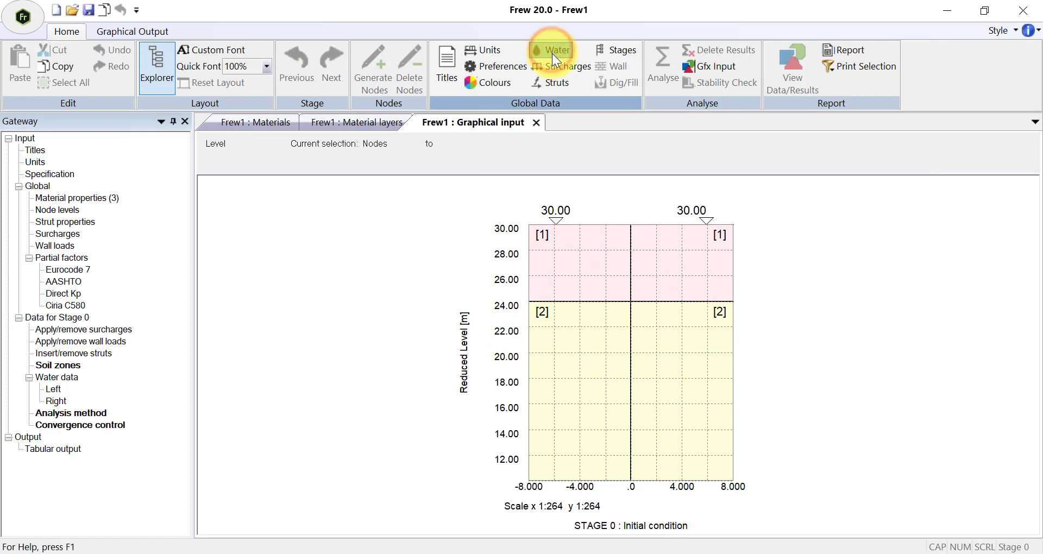
{"action": "left_click", "coordinate": [579, 246]}
{"action": "left_click", "coordinate": [578, 243]}
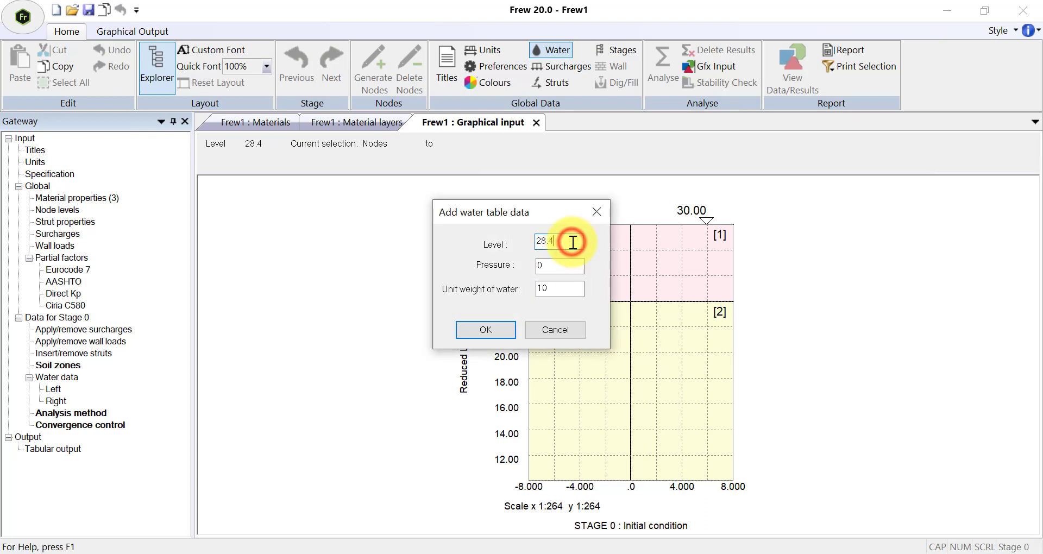
{"action": "key", "text": "BackSpace"}
{"action": "type", "text": "6"}
{"action": "left_click", "coordinate": [485, 329]}
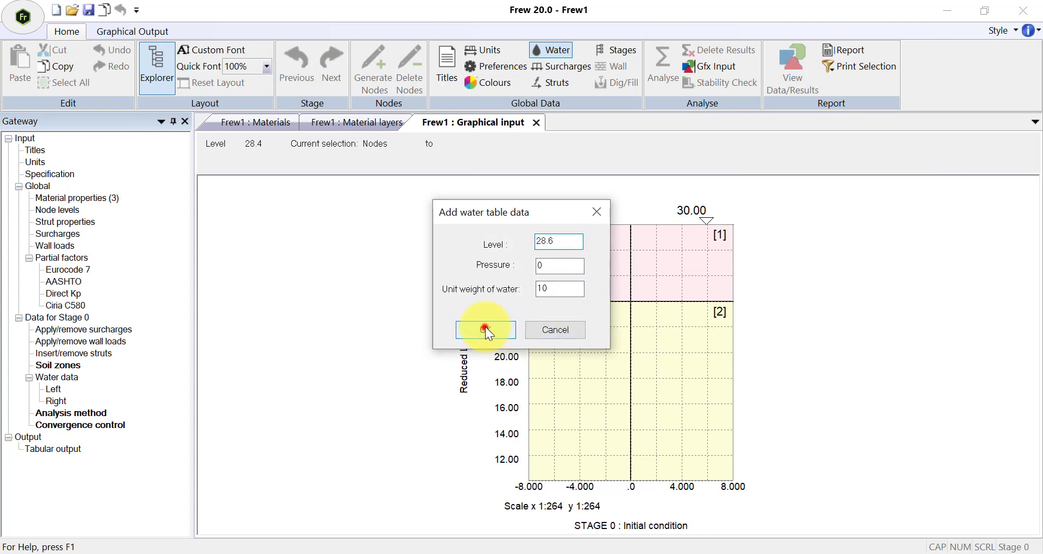
Step: Add a matching water table on the right of the wall at level 28.6 with pressure 0 and unit weight 10
{"action": "left_click", "coordinate": [682, 241]}
{"action": "left_click", "coordinate": [568, 242]}
{"action": "key", "text": "BackSpace"}
{"action": "key", "text": "BackSpace"}
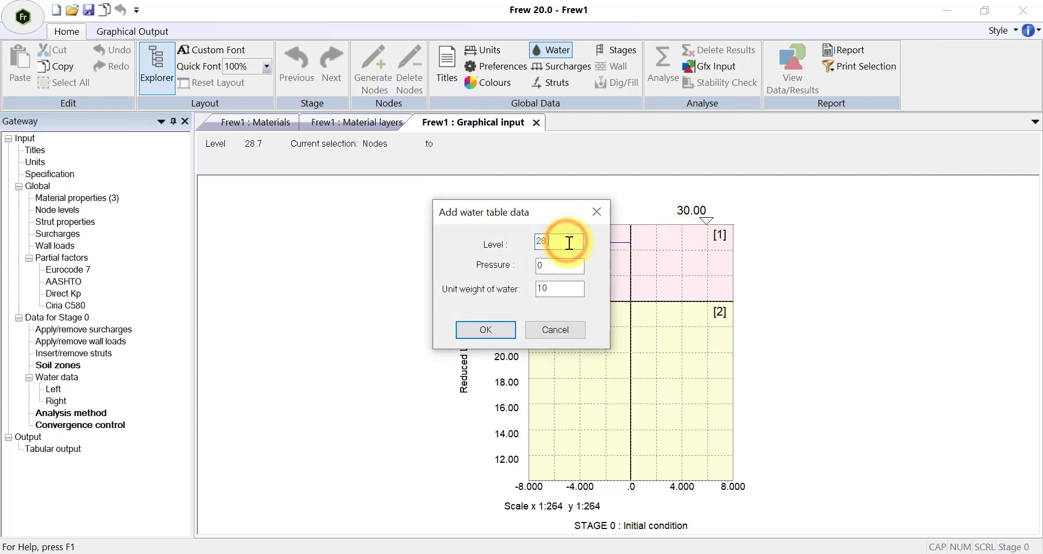
{"action": "type", "text": ".6"}
{"action": "left_click", "coordinate": [500, 327]}
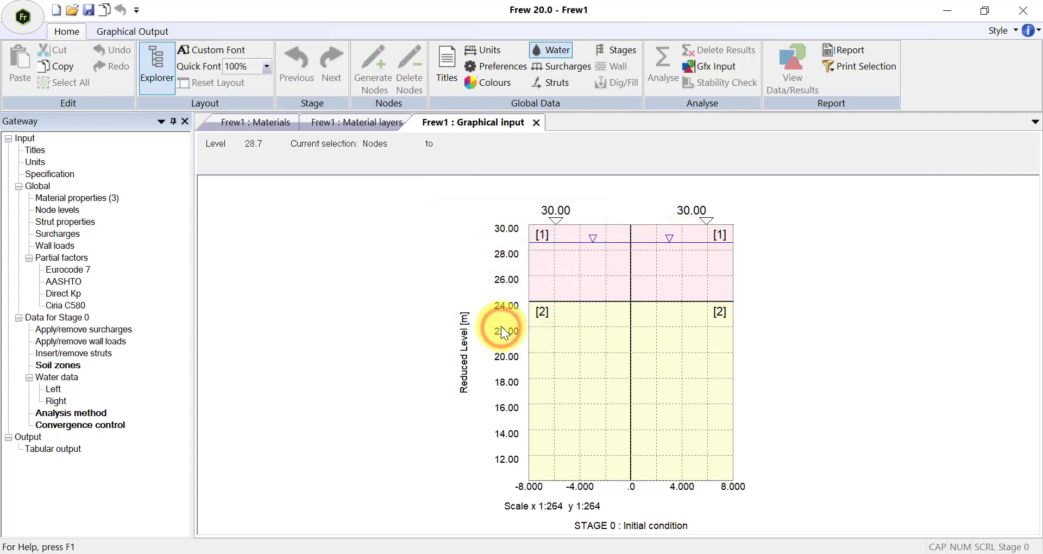
Step: Save the model as Frew-Levels in the Frew Tutorial folder
{"action": "left_click", "coordinate": [86, 15]}
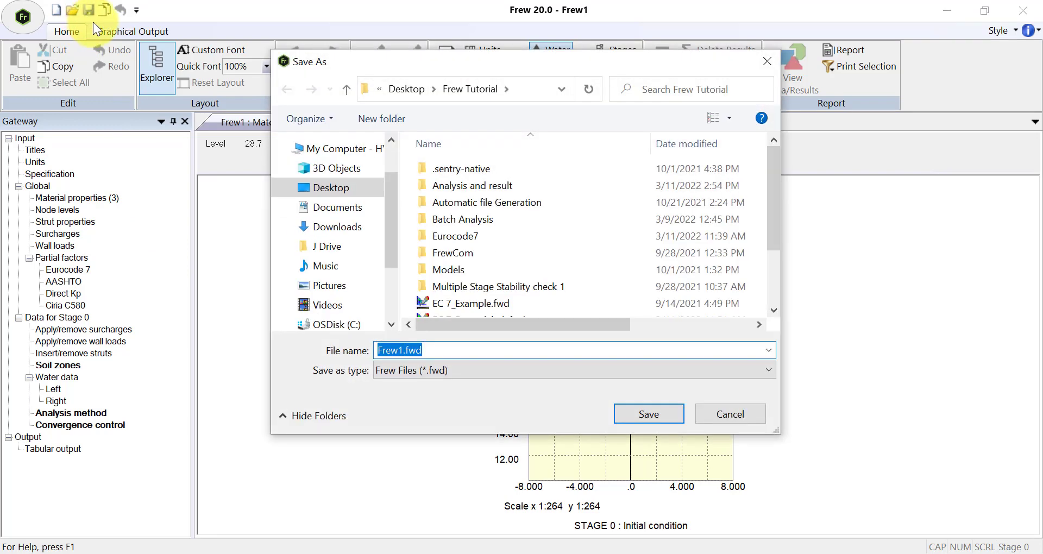
{"action": "type", "text": "F"}
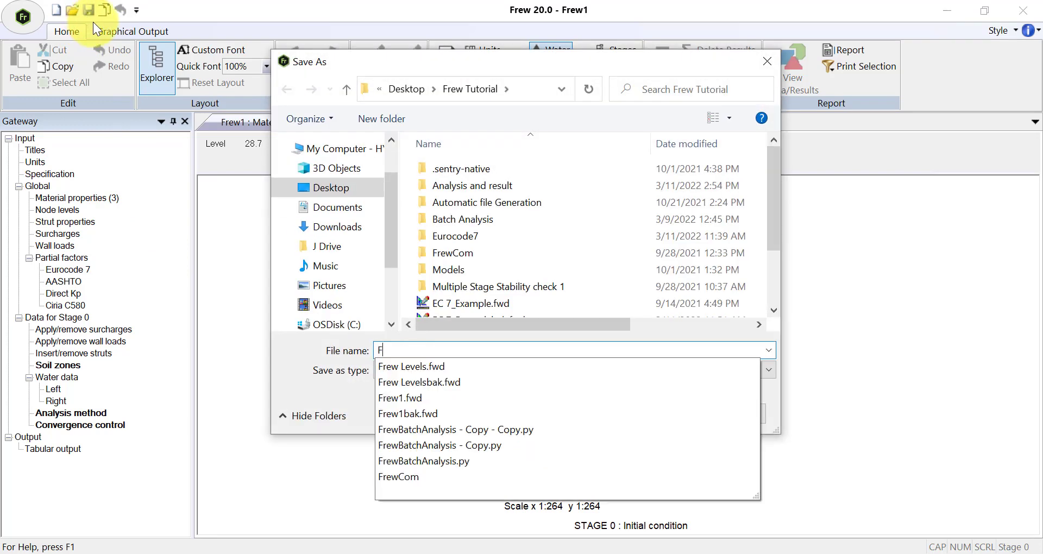
{"action": "type", "text": "rew-Levels"}
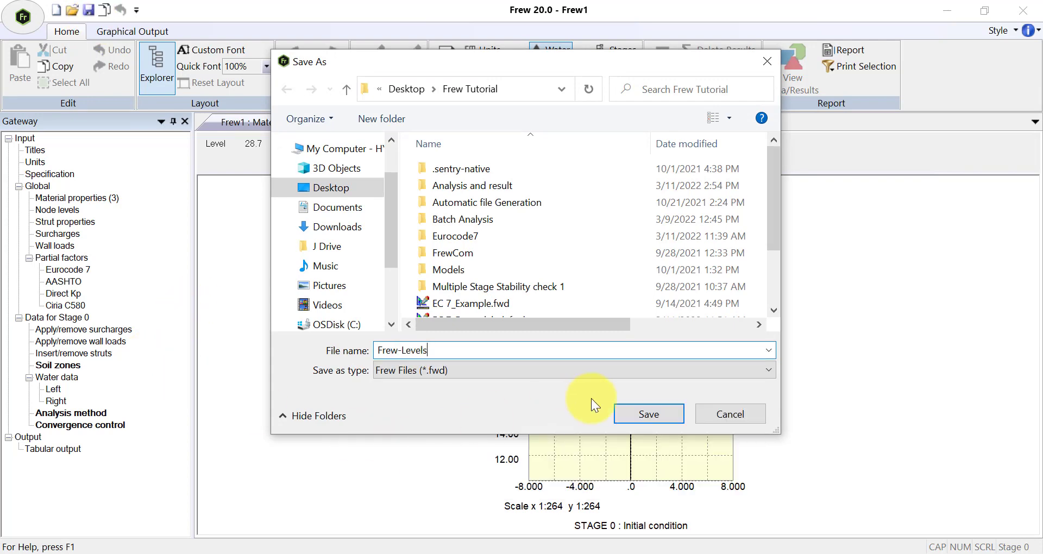
{"action": "left_click", "coordinate": [652, 412]}
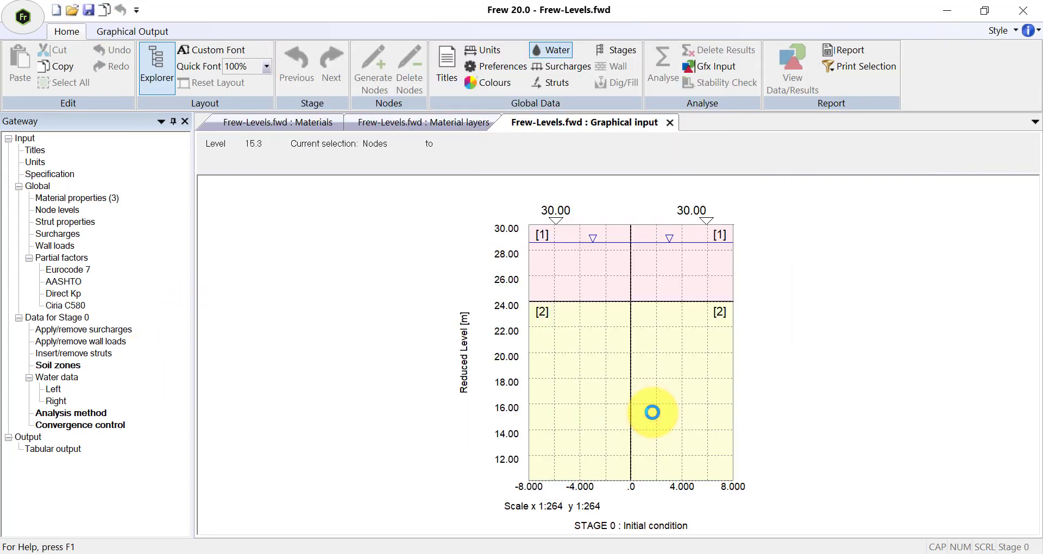
Step: Add a stage titled "Install wall, dewater and excavate" after Stage 0 and expand its list of operations
{"action": "left_click", "coordinate": [614, 52]}
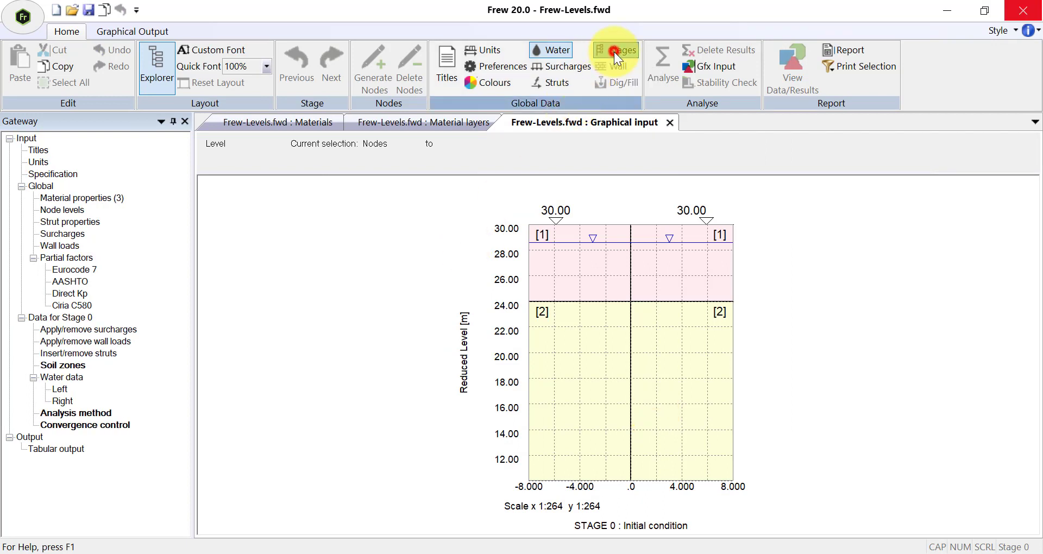
{"action": "left_click", "coordinate": [455, 282]}
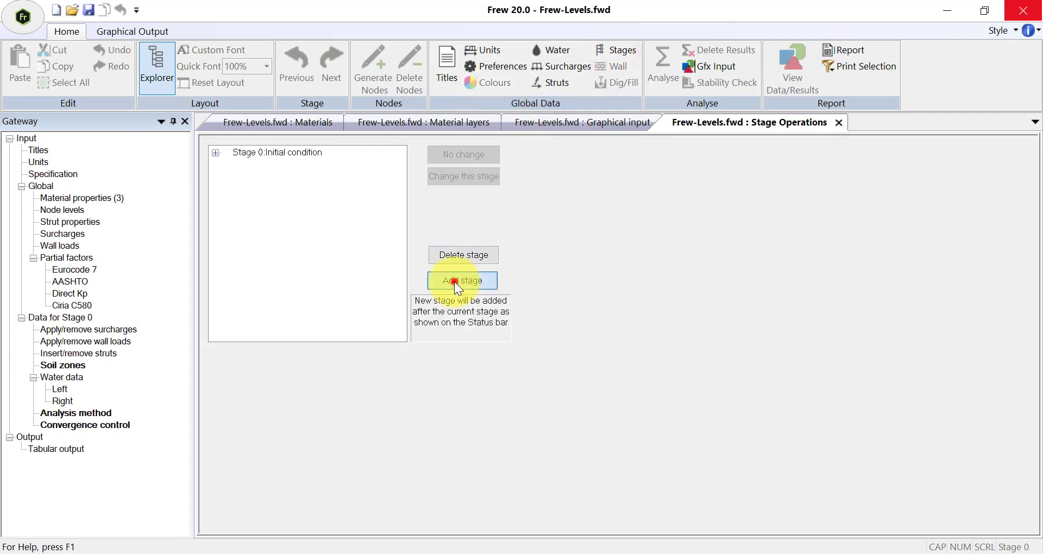
{"action": "type", "text": "In"}
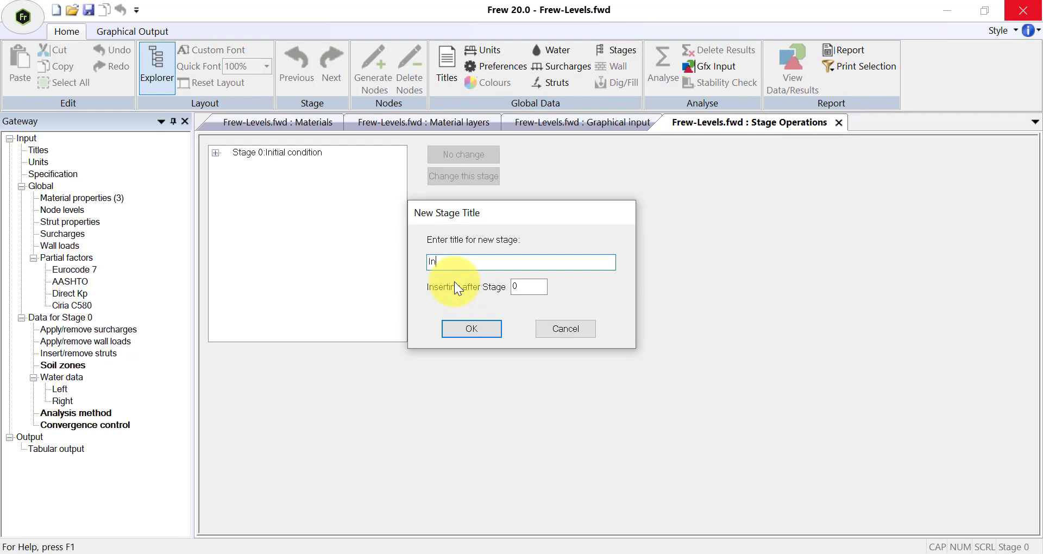
{"action": "type", "text": "stall wall, dewater and excavate"}
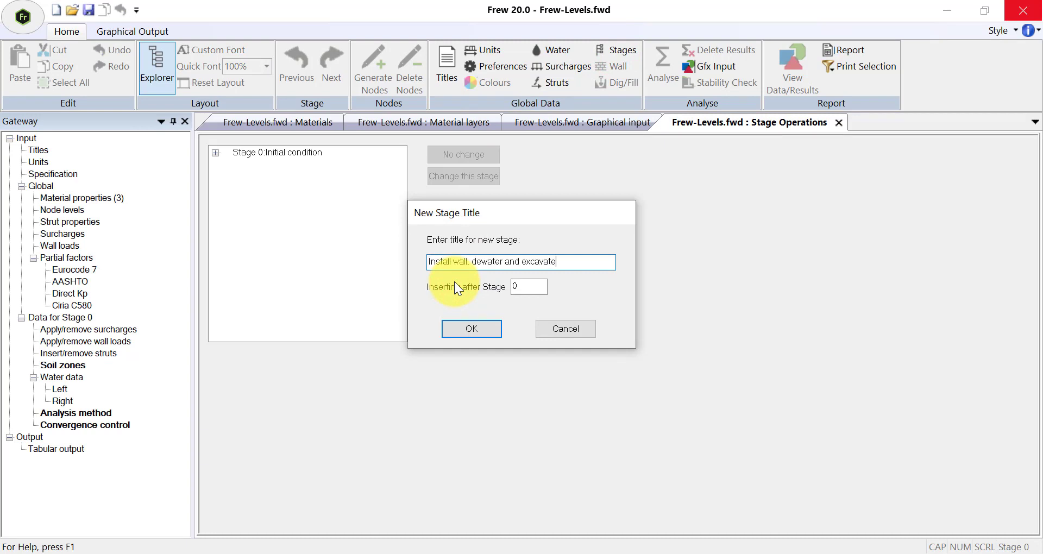
{"action": "left_click", "coordinate": [470, 331]}
{"action": "left_click", "coordinate": [217, 167]}
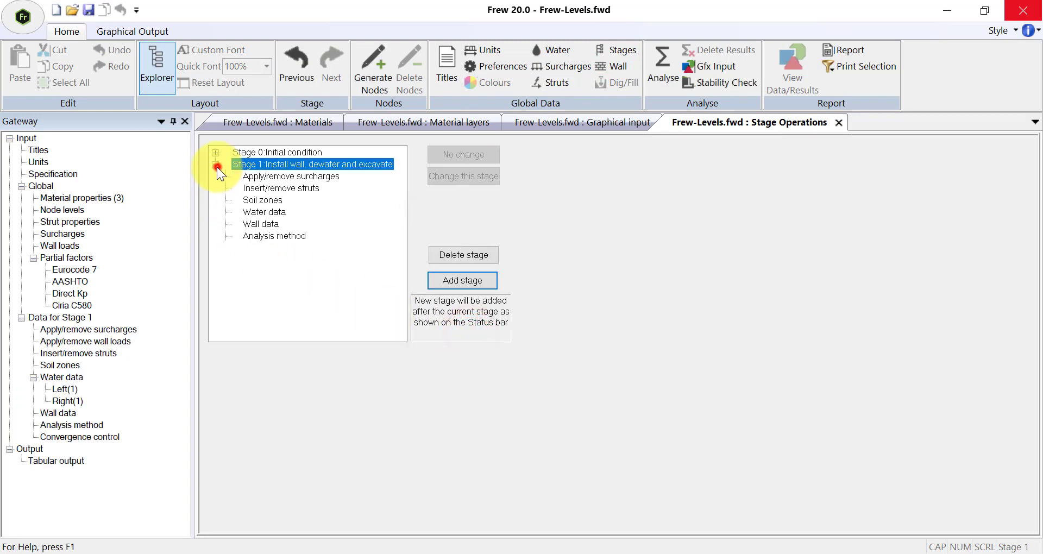
{"action": "left_click", "coordinate": [262, 204]}
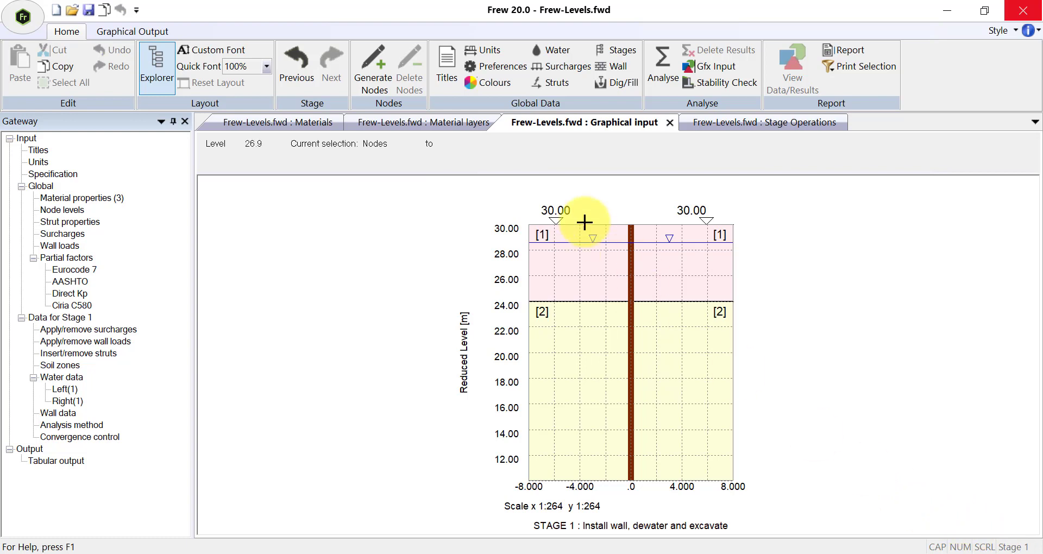
Step: Set the Stage 1 water table on the right of the wall to level 24 in the graphical input
{"action": "left_click", "coordinate": [565, 51]}
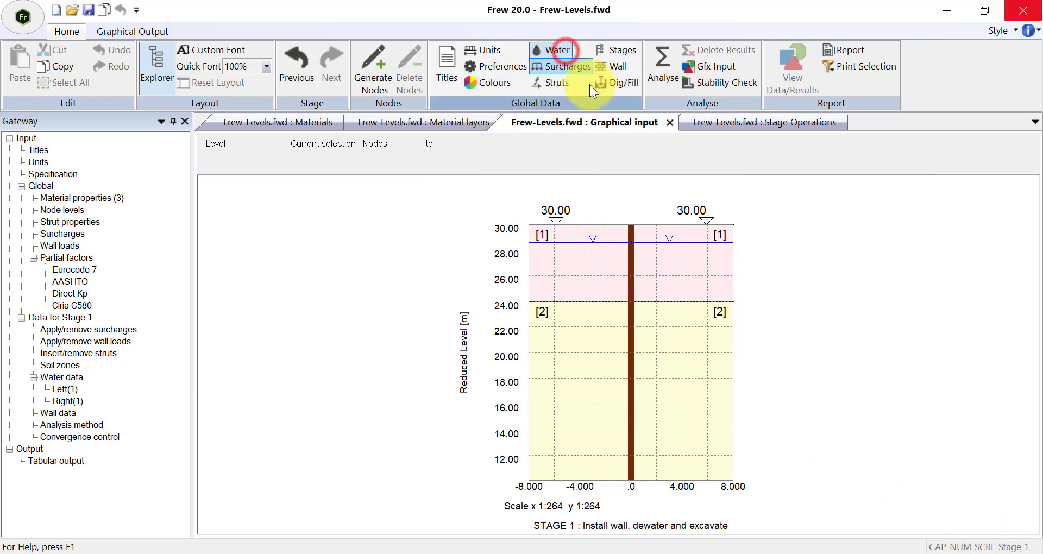
{"action": "left_click", "coordinate": [685, 300]}
{"action": "left_click", "coordinate": [573, 243]}
{"action": "key", "text": "BackSpace"}
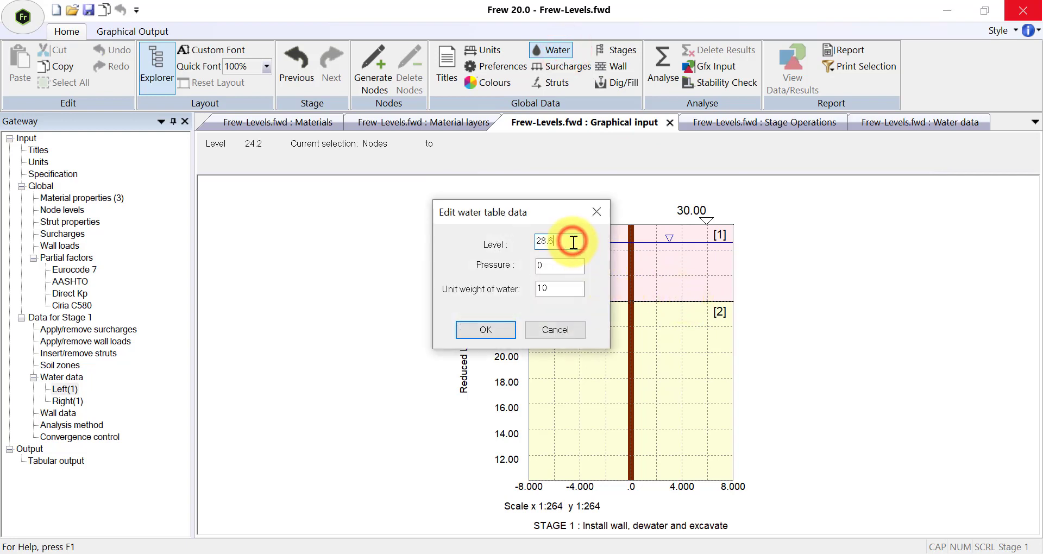
{"action": "key", "text": "BackSpace"}
{"action": "key", "text": "BackSpace"}
{"action": "type", "text": "4"}
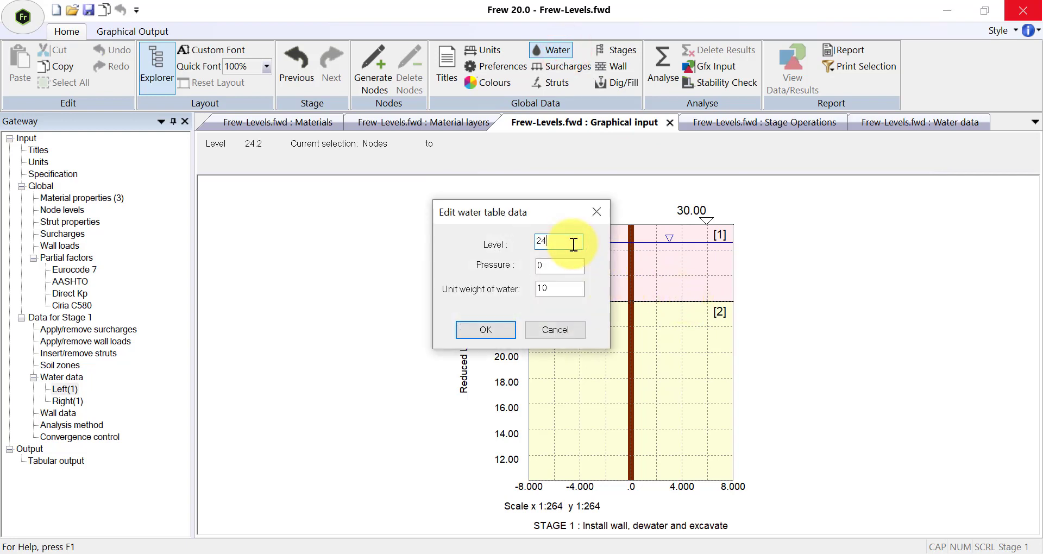
{"action": "left_click", "coordinate": [504, 329]}
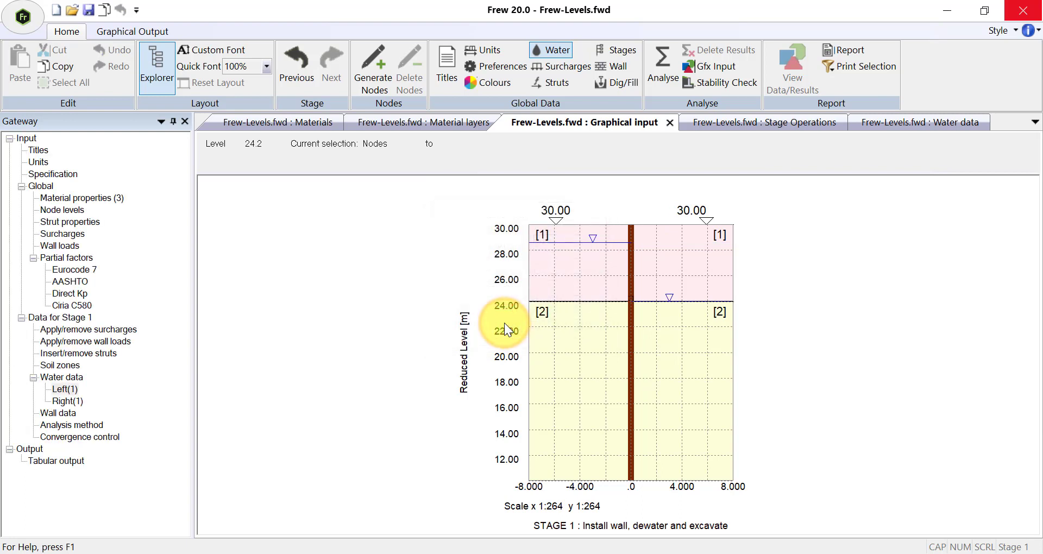
Step: Excavate the ground on the right of the wall to level 27.6 m in Stage 1
{"action": "left_click", "coordinate": [627, 83]}
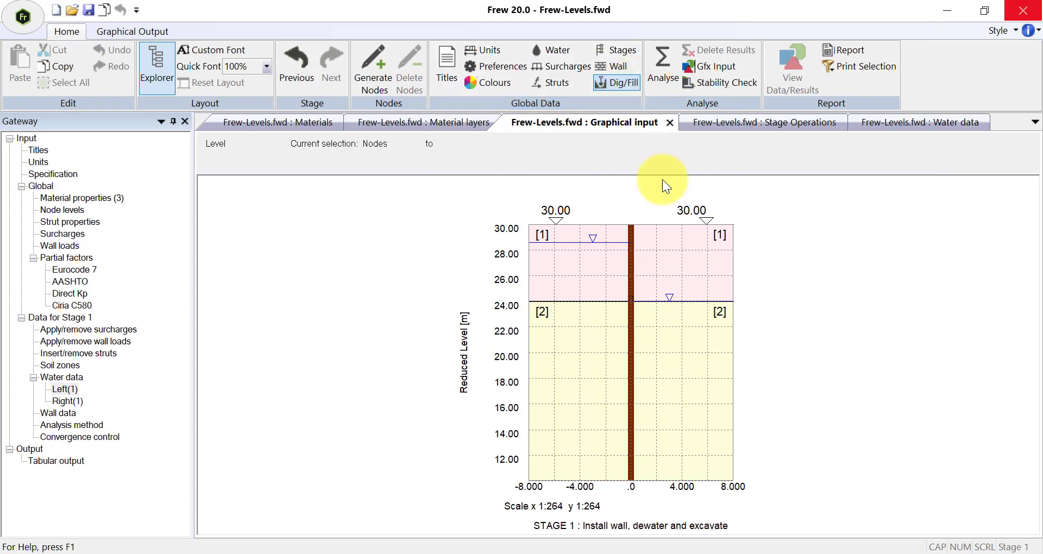
{"action": "left_click", "coordinate": [671, 269]}
{"action": "double_click", "coordinate": [570, 274]}
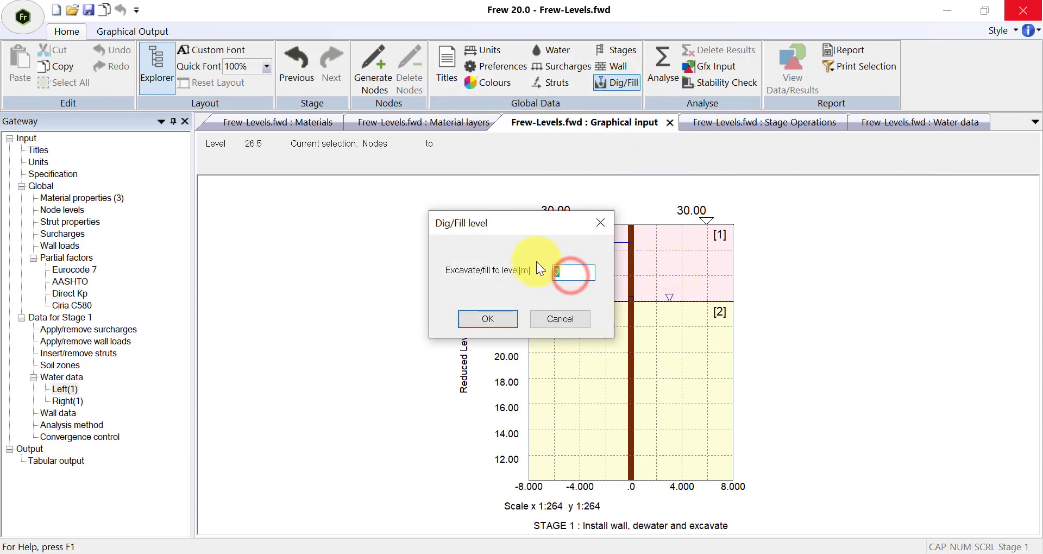
{"action": "type", "text": "27.6"}
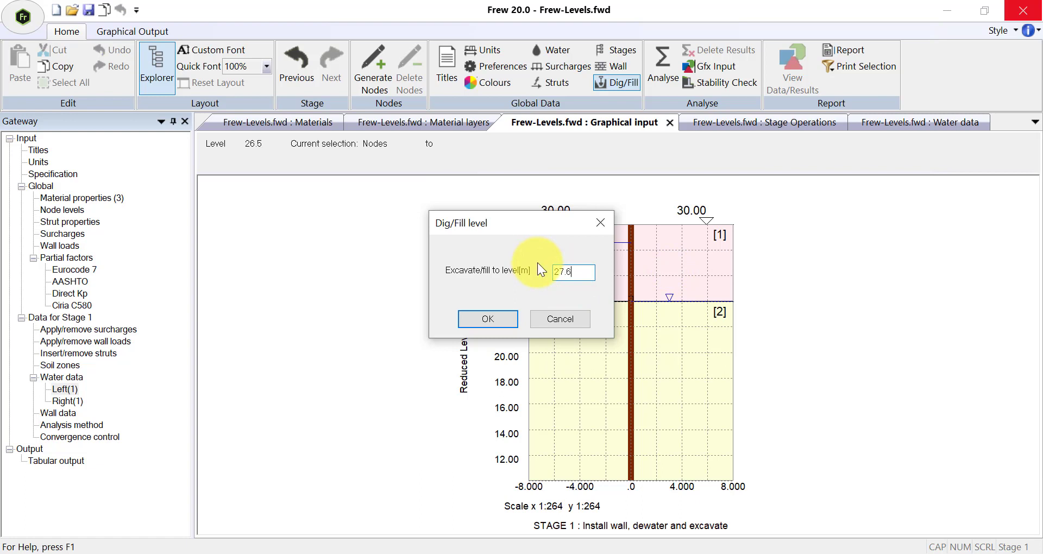
{"action": "left_click", "coordinate": [499, 319]}
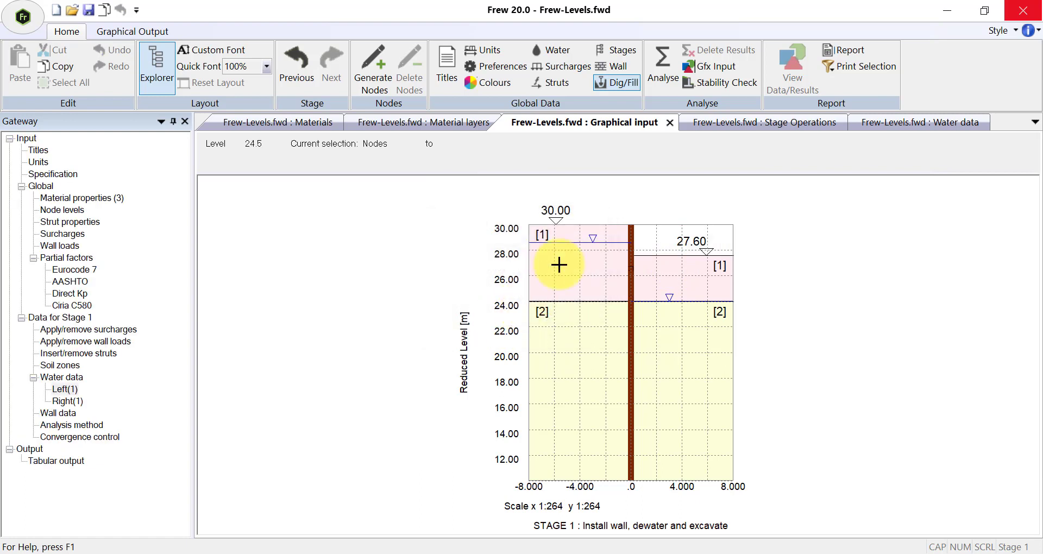
Step: Define the Stage 1 wall stiffness profile with an EI of 90000 from level 30
{"action": "left_click", "coordinate": [617, 67]}
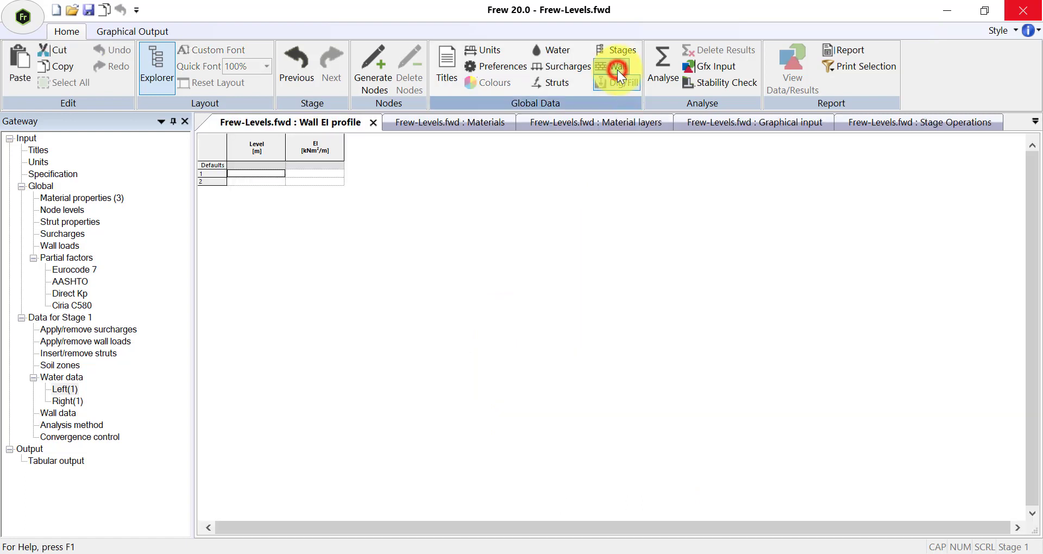
{"action": "type", "text": "30"}
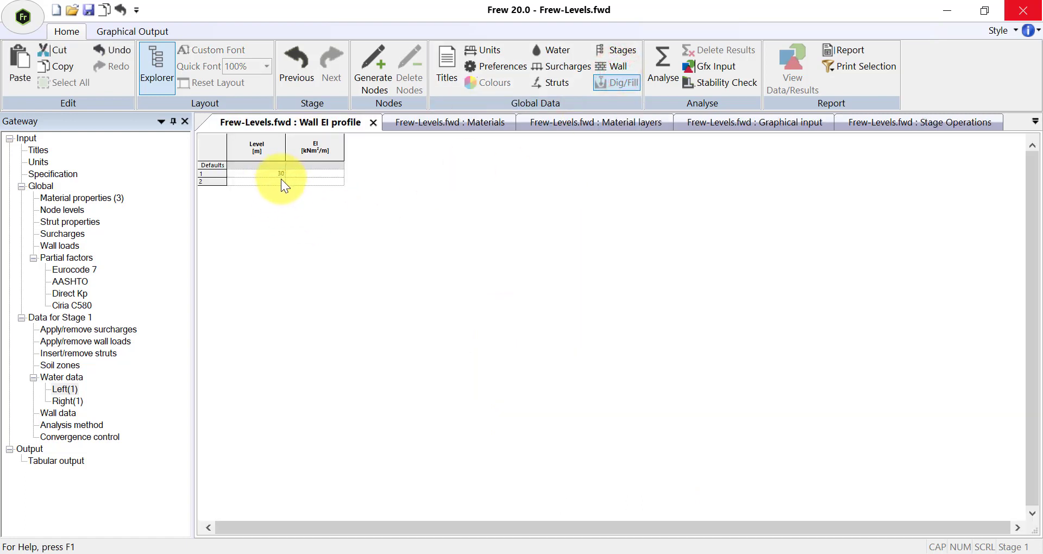
{"action": "key", "text": "Tab"}
{"action": "type", "text": "90000"}
{"action": "key", "text": "Return"}
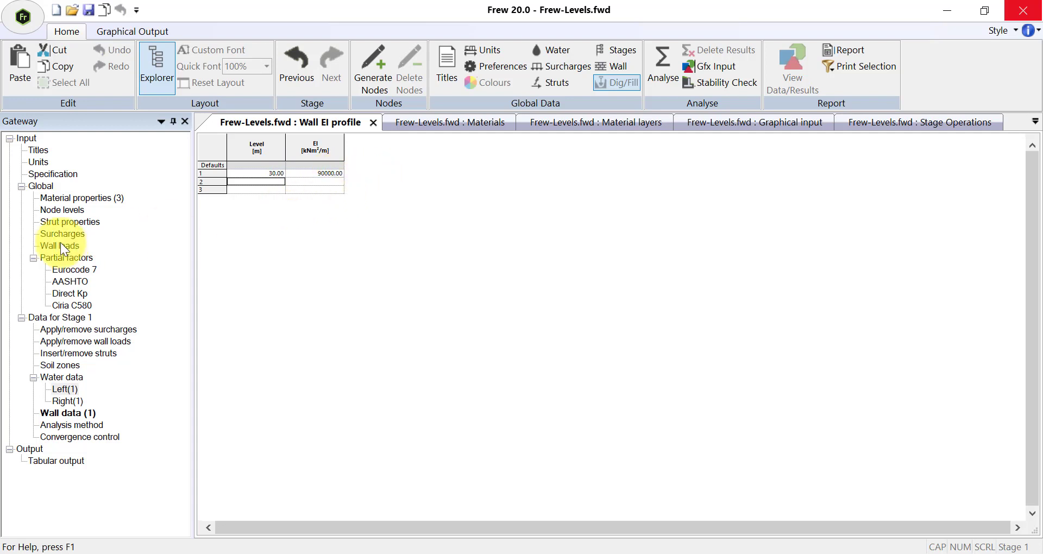
Step: Review the material properties table across all its columns and return to the graphical view of Stage 1
{"action": "left_click", "coordinate": [66, 200]}
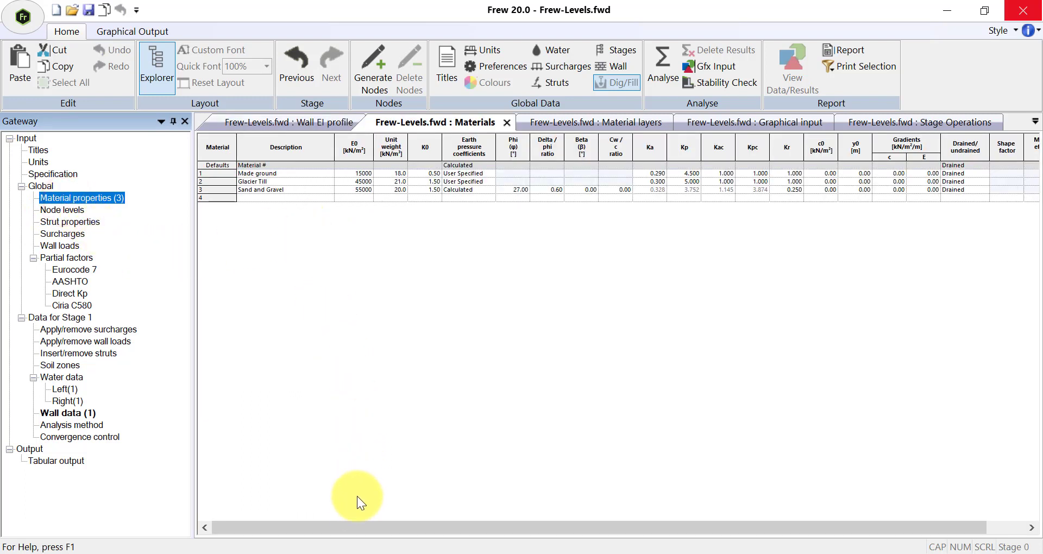
{"action": "left_click_drag", "start_coordinate": [351, 527], "coordinate": [455, 525]}
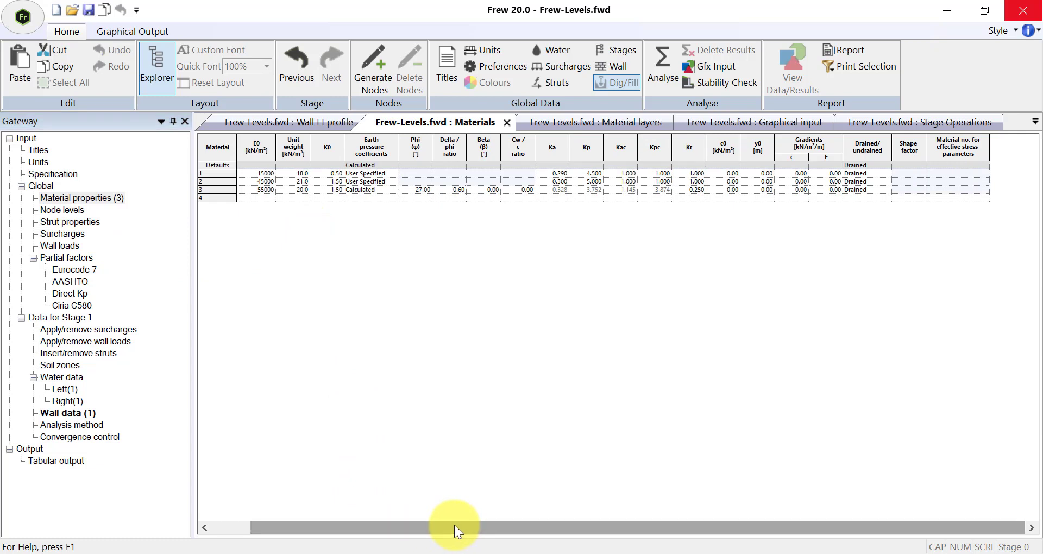
{"action": "left_click_drag", "start_coordinate": [455, 529], "coordinate": [383, 278]}
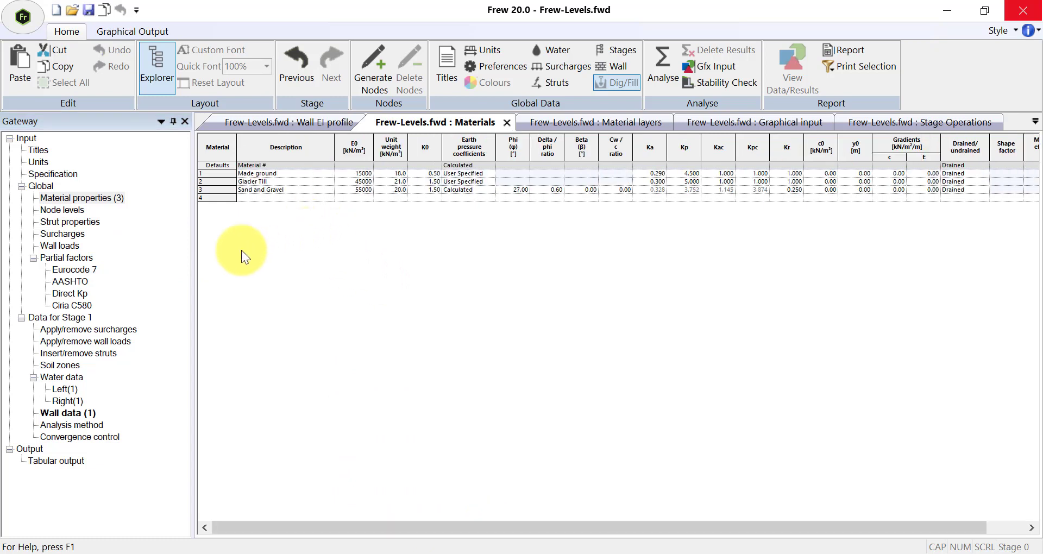
{"action": "left_click", "coordinate": [755, 122]}
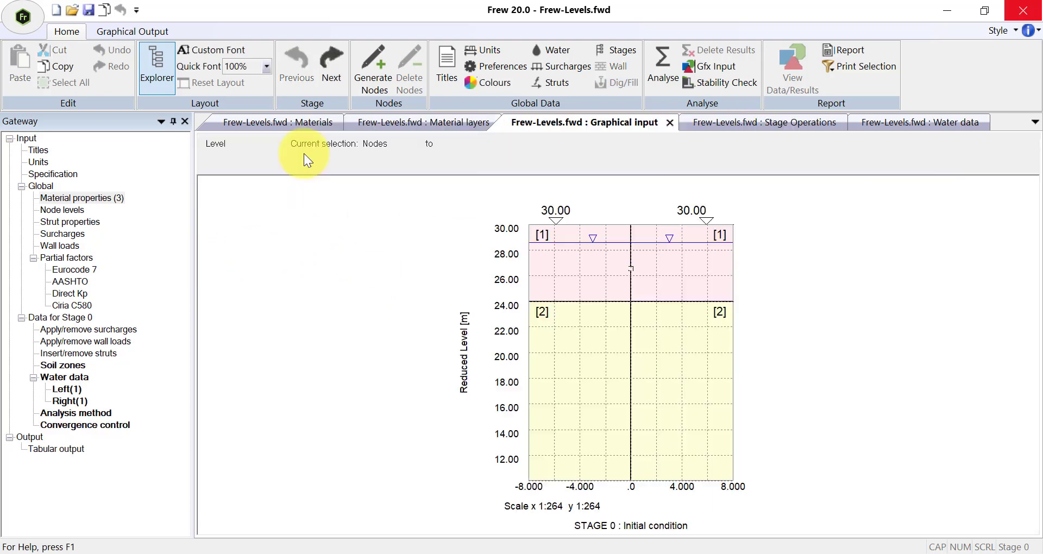
{"action": "left_click", "coordinate": [331, 57]}
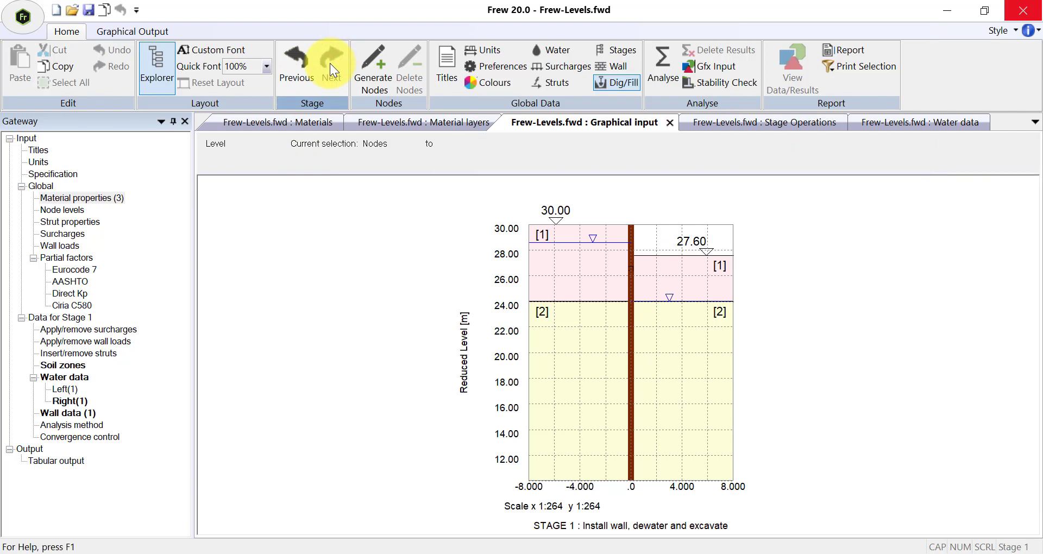
Step: Add two stages after Stage 1, titled "Anchor installation" and "Lock anchor and excavate"
{"action": "left_click", "coordinate": [624, 50]}
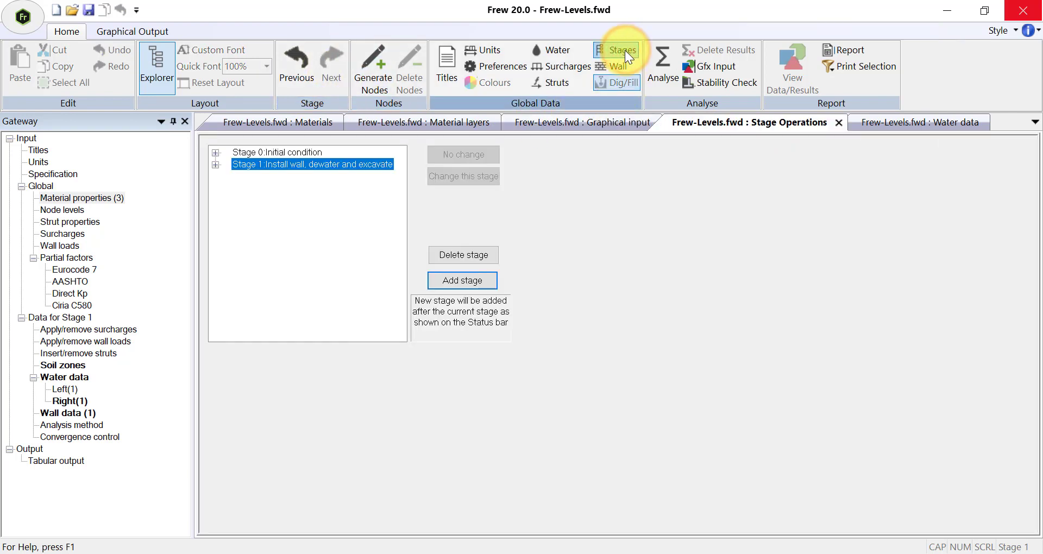
{"action": "left_click", "coordinate": [473, 283]}
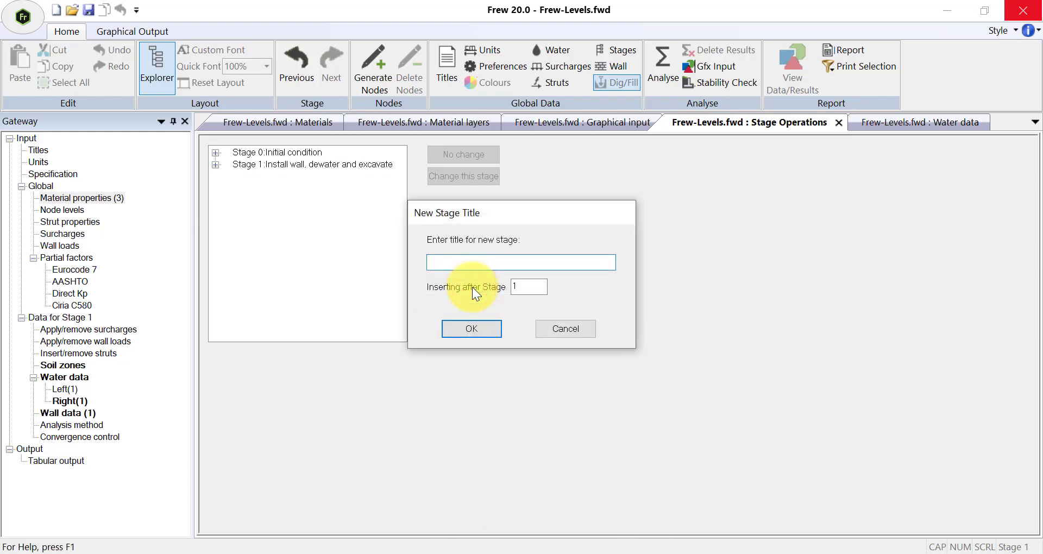
{"action": "type", "text": "Anchor installation"}
{"action": "left_click", "coordinate": [460, 329]}
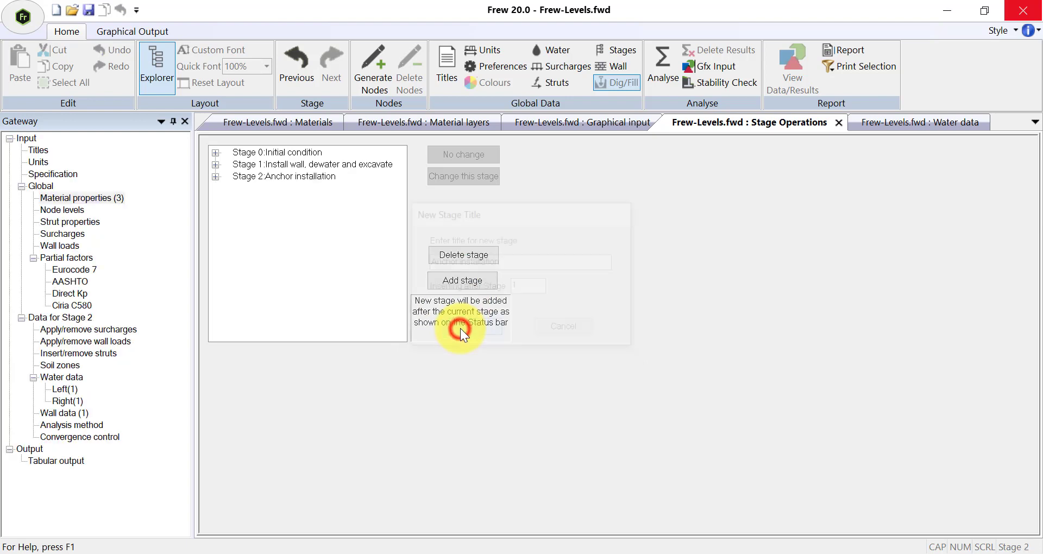
{"action": "left_click", "coordinate": [478, 281]}
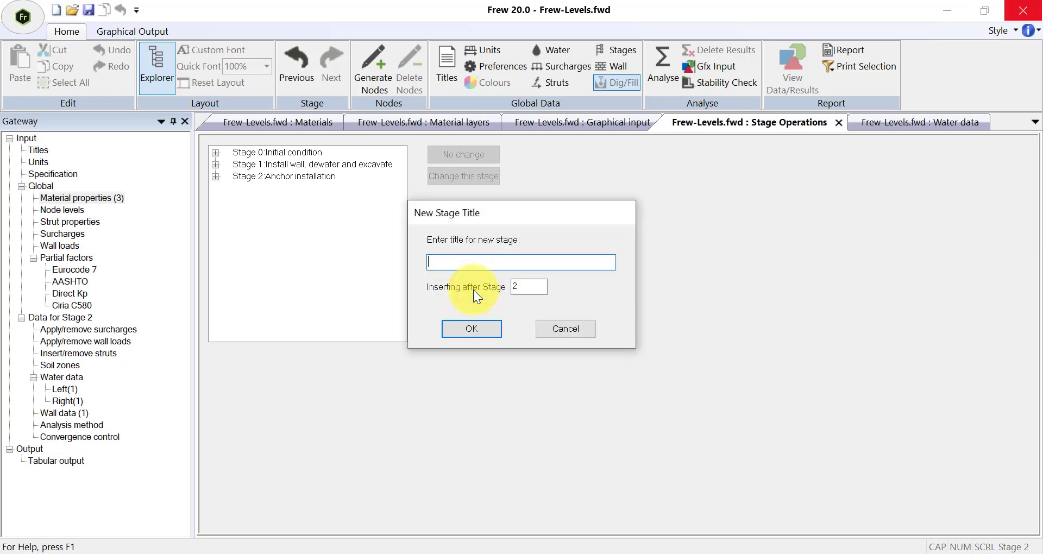
{"action": "type", "text": "Lock anchor and excavate"}
{"action": "left_click", "coordinate": [491, 327]}
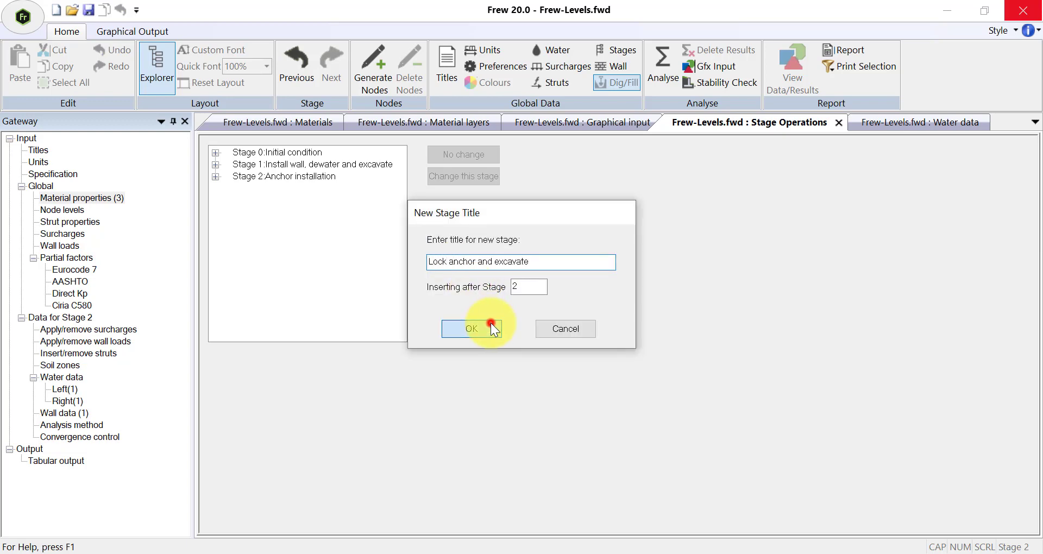
Step: Excavate the ground on the right of the wall to level 23.8 m in Stage 3
{"action": "left_click", "coordinate": [216, 188]}
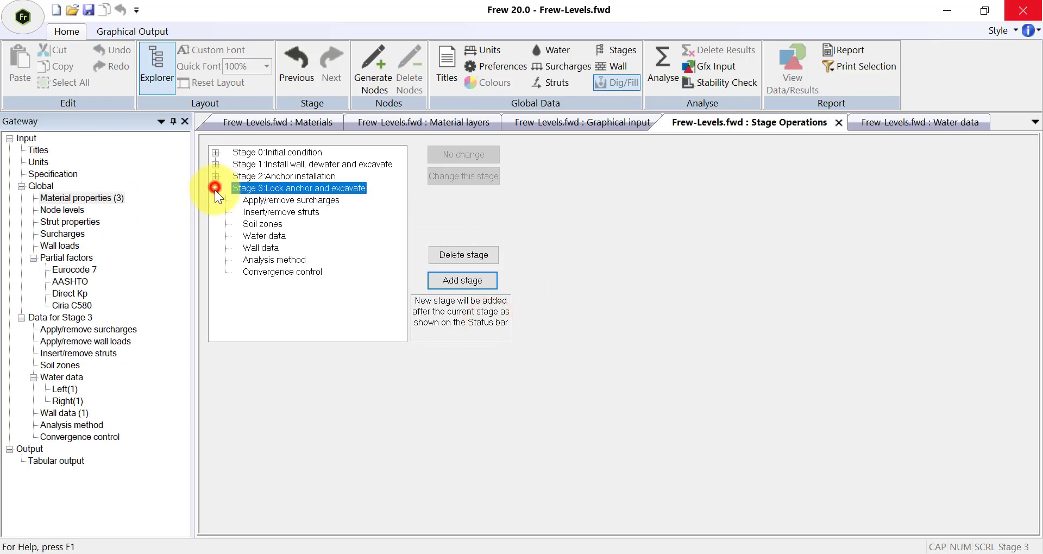
{"action": "left_click", "coordinate": [262, 226]}
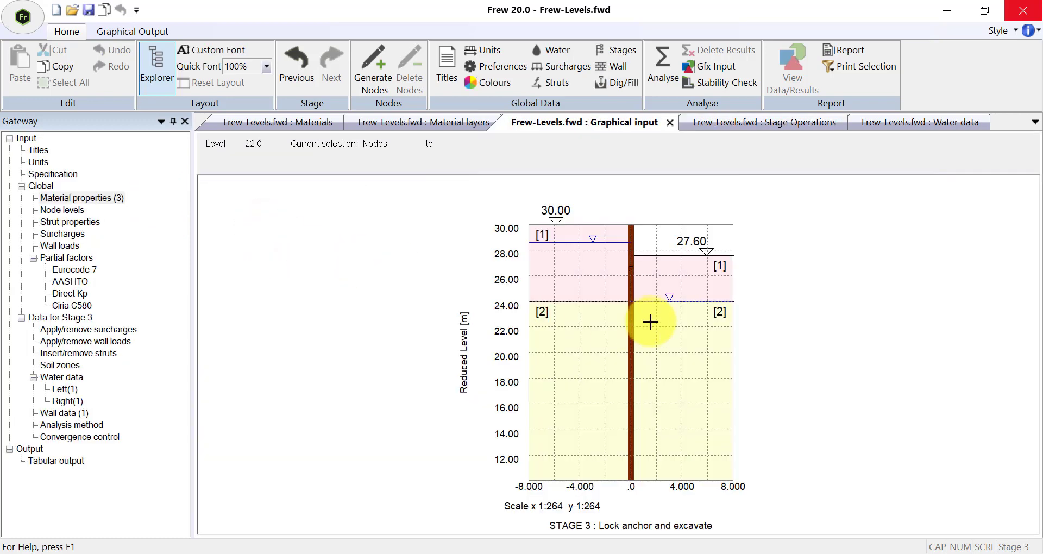
{"action": "left_click", "coordinate": [619, 84]}
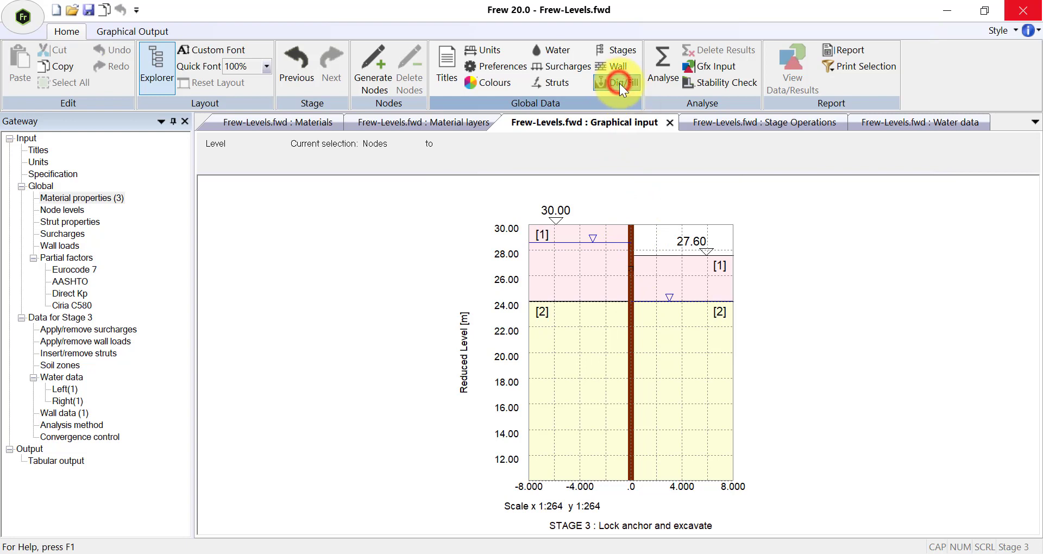
{"action": "left_click", "coordinate": [673, 269]}
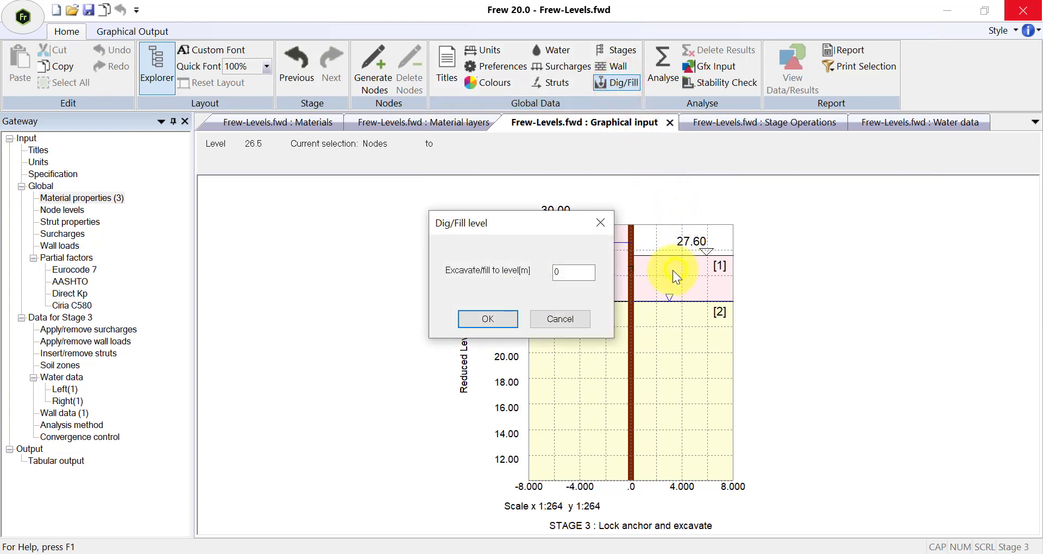
{"action": "double_click", "coordinate": [575, 271]}
{"action": "type", "text": "23"}
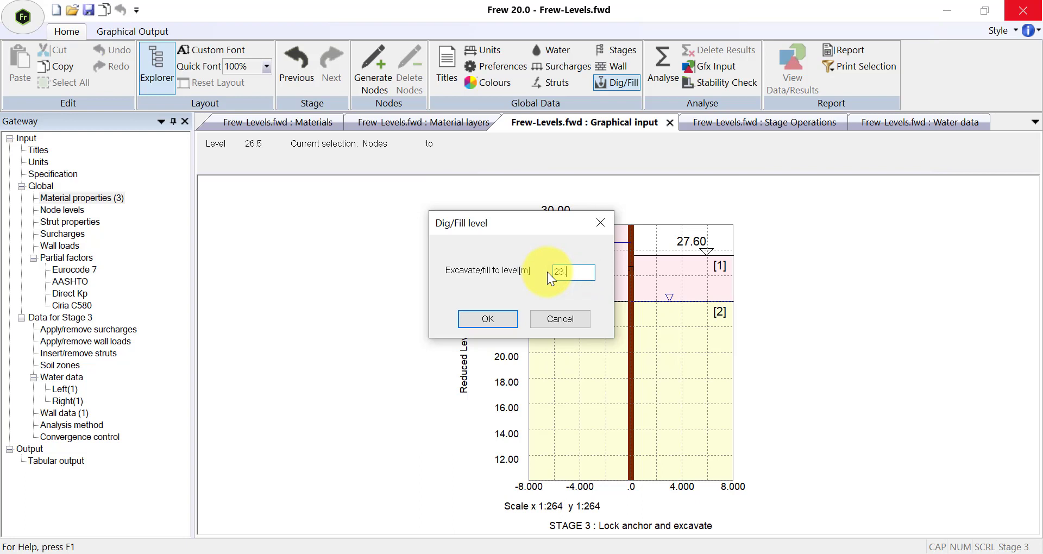
{"action": "type", "text": ".8"}
{"action": "left_click", "coordinate": [497, 319]}
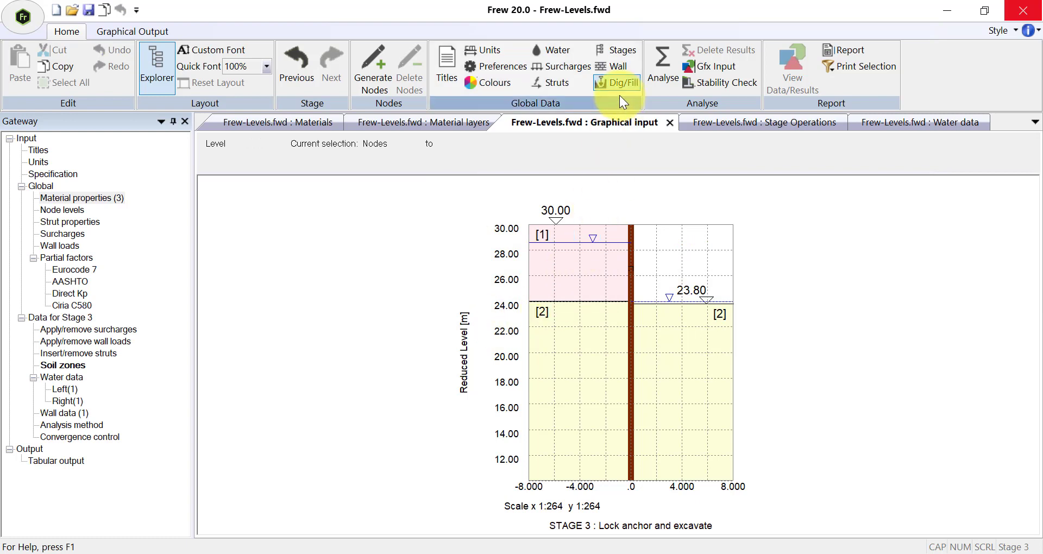
Step: Add a stage after Stage 3 titled "Final condition"
{"action": "left_click", "coordinate": [621, 53]}
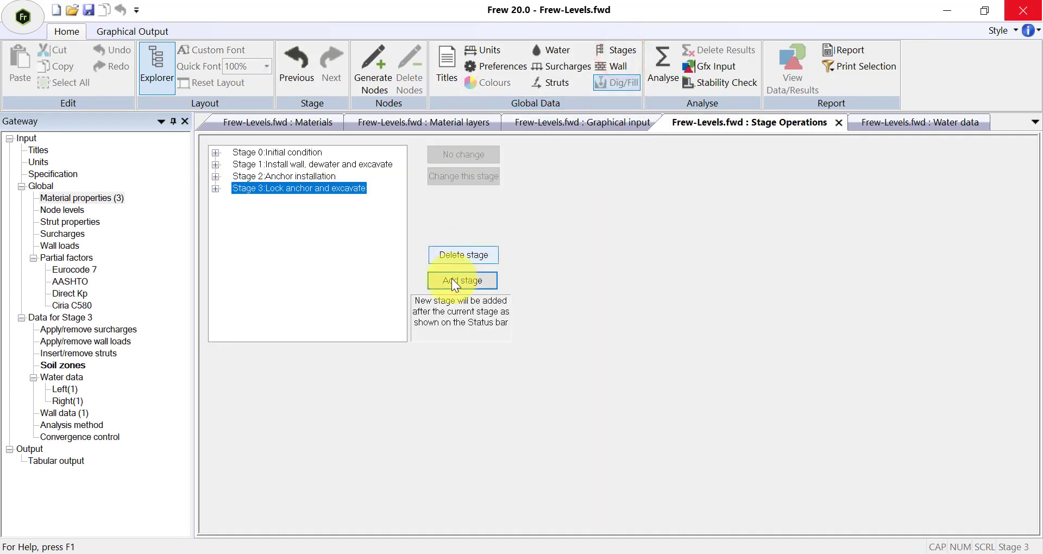
{"action": "left_click", "coordinate": [454, 279]}
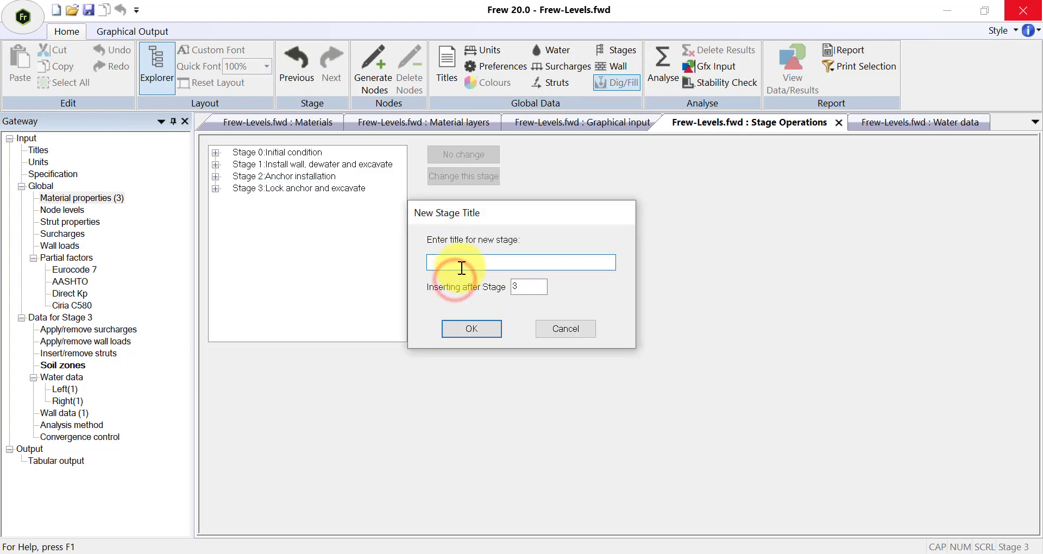
{"action": "left_click", "coordinate": [470, 328]}
Step: Insert a Sand and Gravel layer with its top at 24 m above the Glacier Till on the right of the wall in Stage 4
{"action": "left_click", "coordinate": [215, 200]}
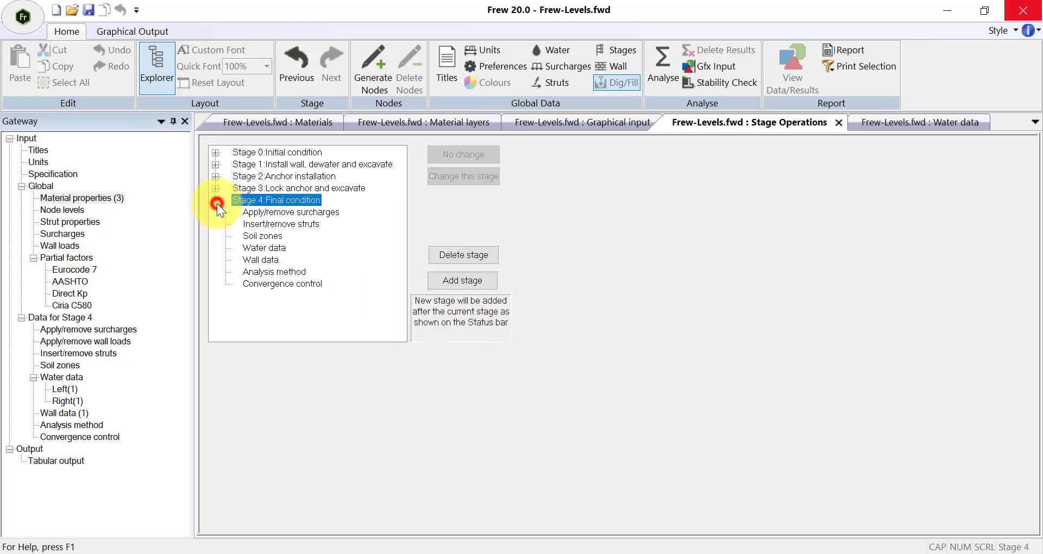
{"action": "double_click", "coordinate": [268, 236]}
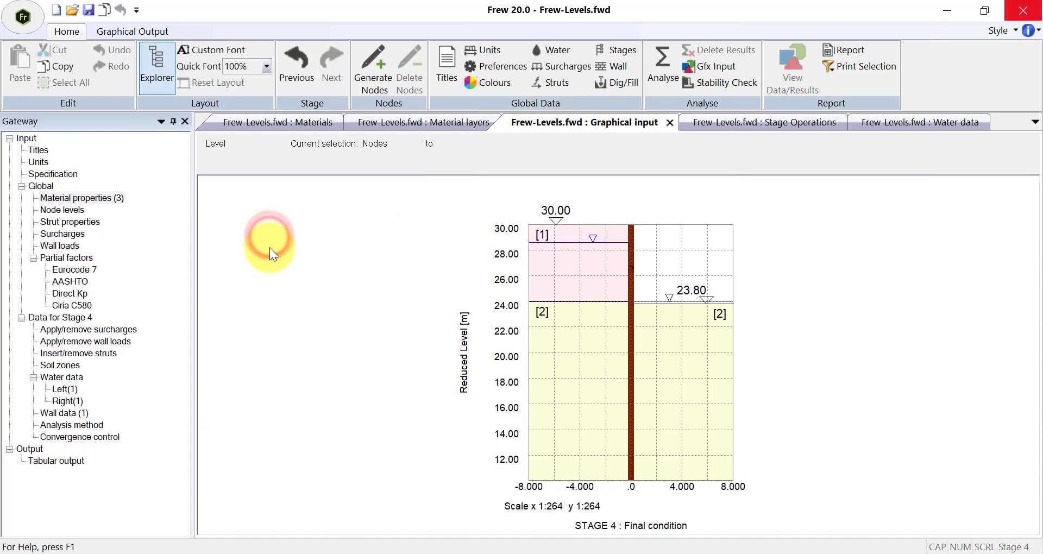
{"action": "left_click", "coordinate": [438, 124]}
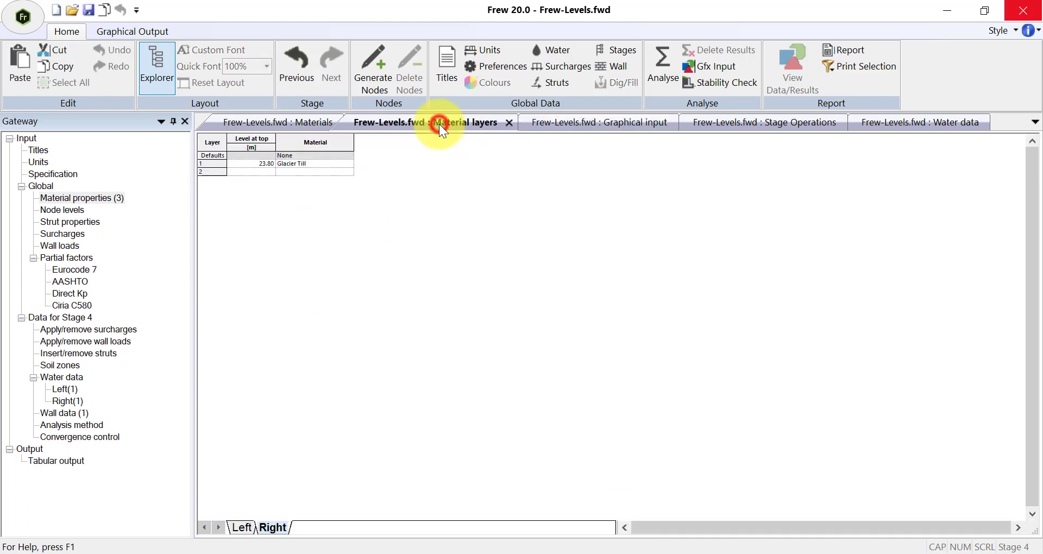
{"action": "left_click", "coordinate": [241, 527]}
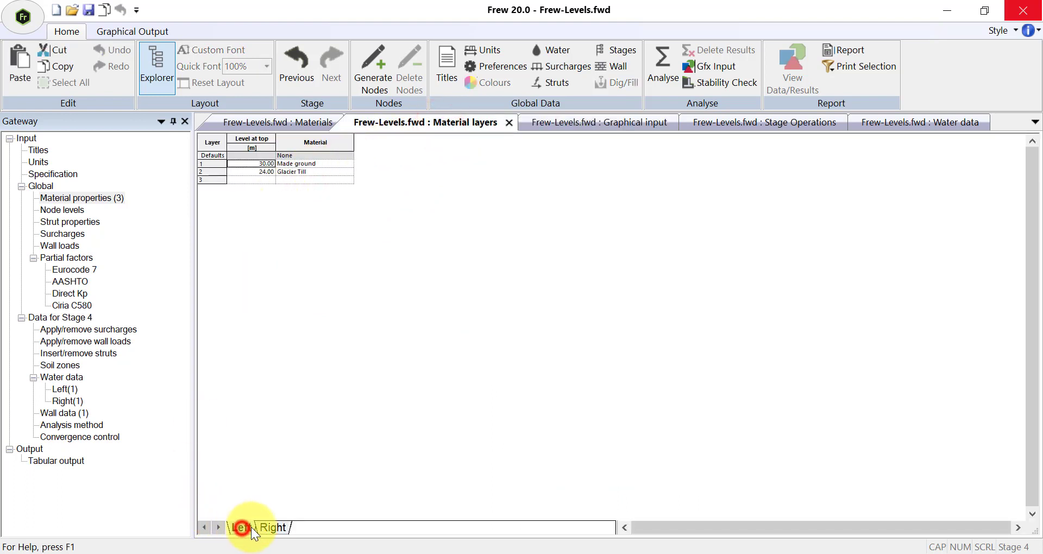
{"action": "left_click", "coordinate": [270, 528]}
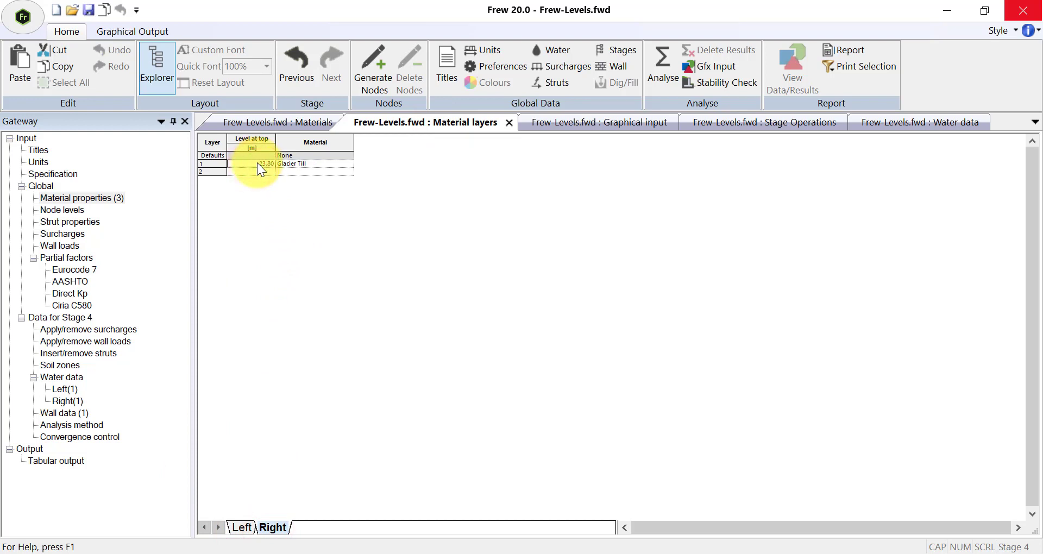
{"action": "type", "text": "24"}
{"action": "key", "text": "Return"}
{"action": "left_click", "coordinate": [348, 165]}
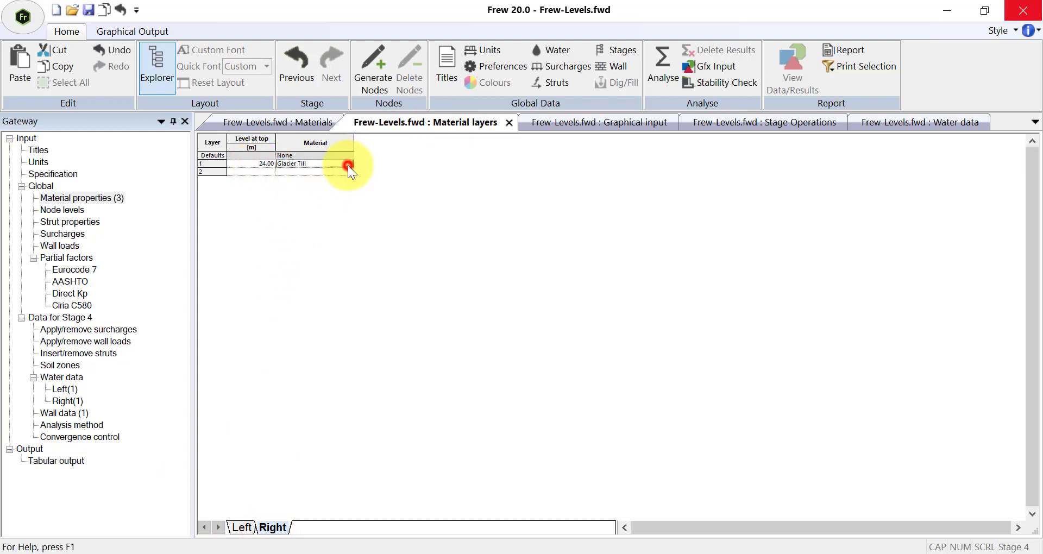
{"action": "left_click", "coordinate": [348, 164]}
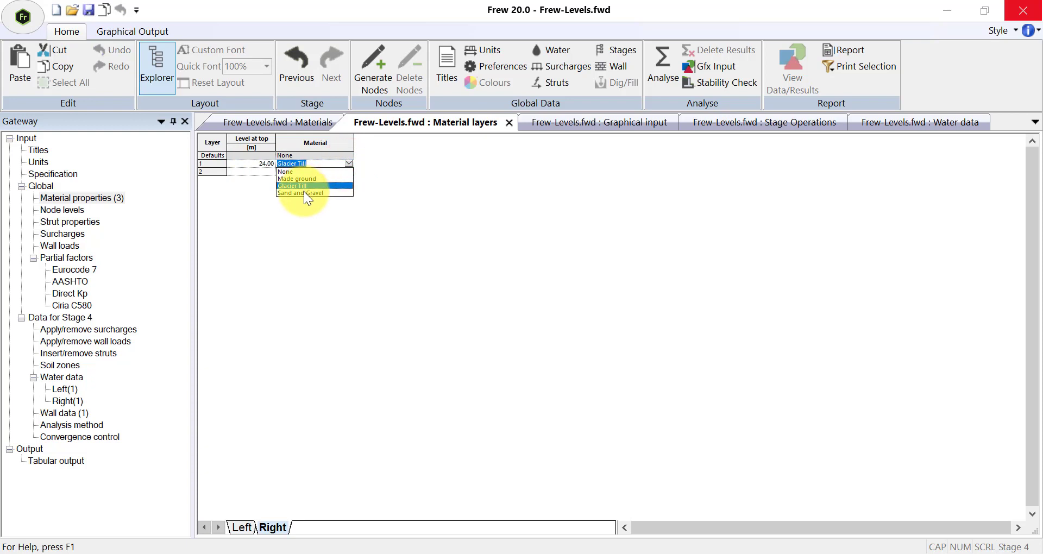
{"action": "left_click", "coordinate": [304, 193]}
{"action": "left_click", "coordinate": [302, 193]}
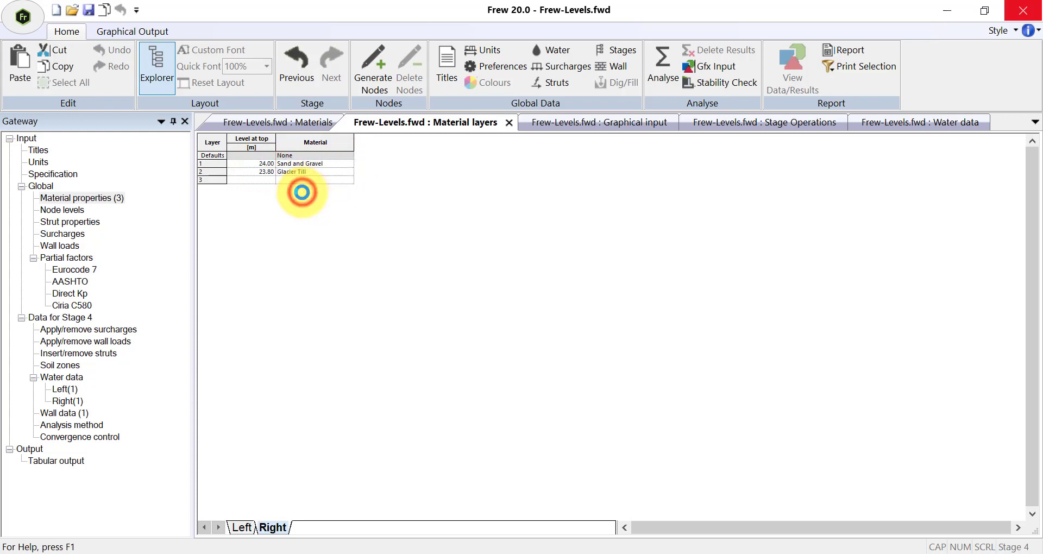
{"action": "left_click", "coordinate": [629, 125]}
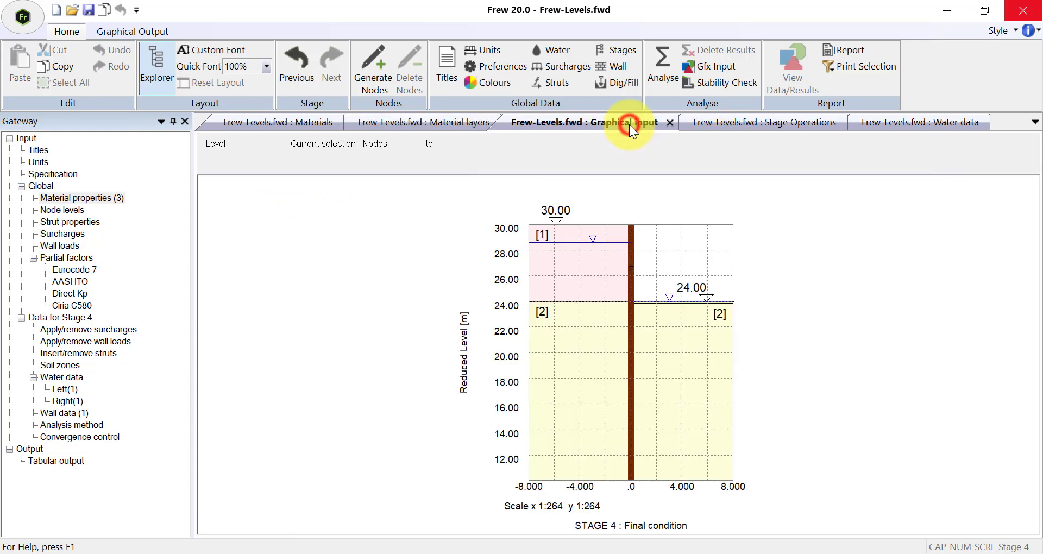
Step: Add a 20 kN/m² strip surcharge on the left at level 30 m from Stage 0, with offset 1 m, width 2 m and Ks 1
{"action": "left_click", "coordinate": [573, 66]}
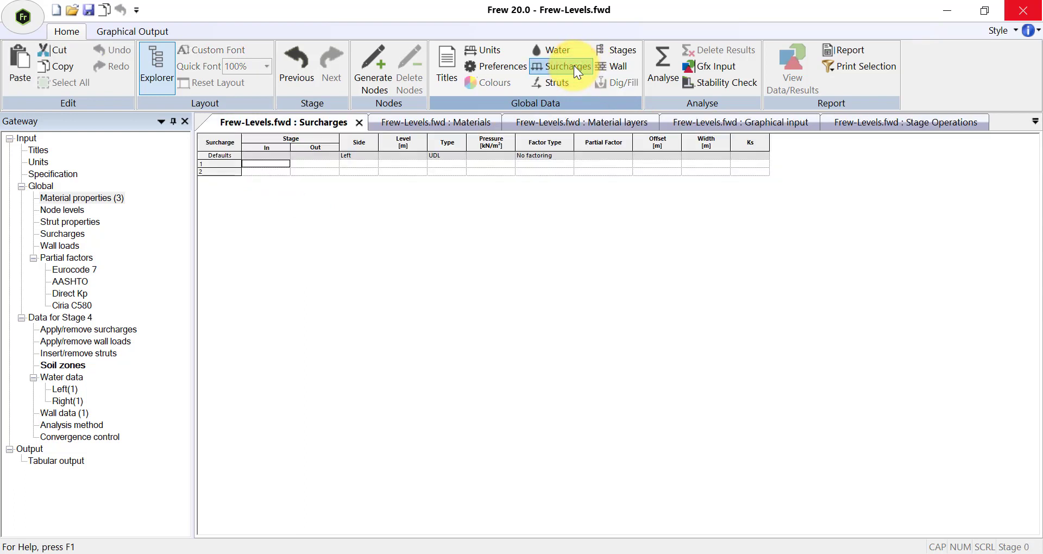
{"action": "left_click", "coordinate": [284, 165]}
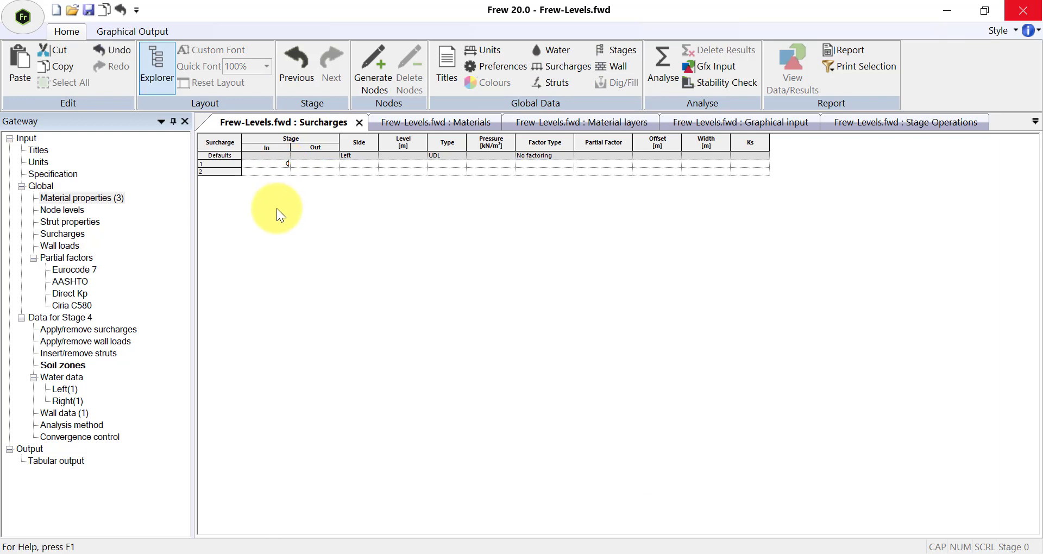
{"action": "key", "text": "Tab"}
{"action": "key", "text": "Tab"}
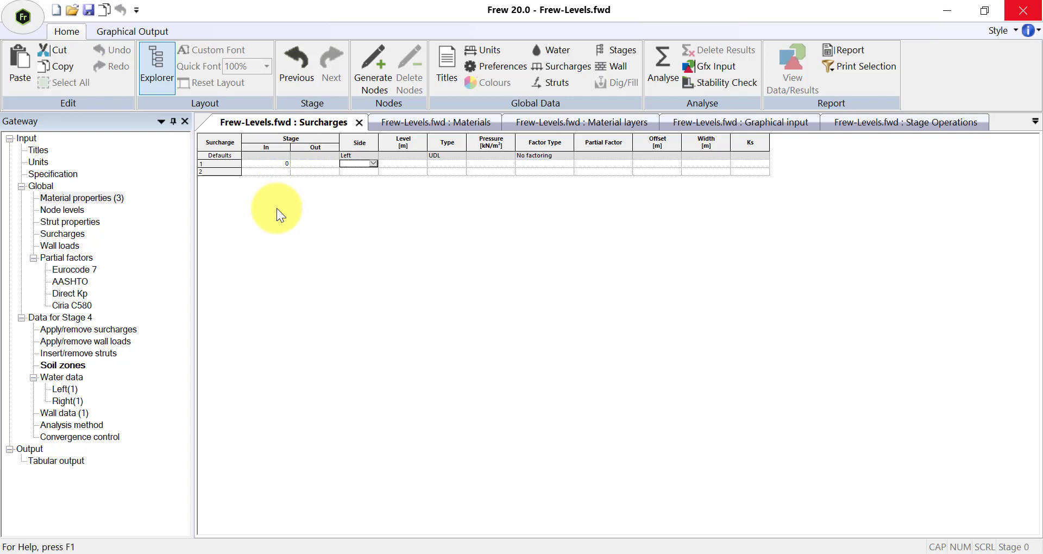
{"action": "left_click", "coordinate": [460, 163]}
{"action": "left_click", "coordinate": [436, 178]}
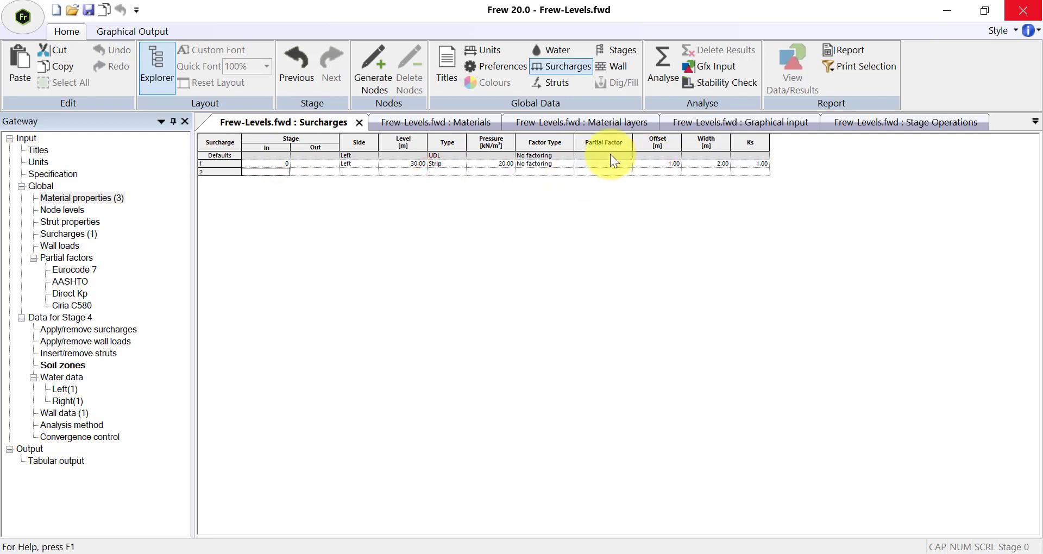
Step: Define strut 1 from Stage 2 to Stage 3 at level 28 m with prestress 200, stiffness 0, angle 40° and lever arm 0.3 m
{"action": "left_click", "coordinate": [563, 87]}
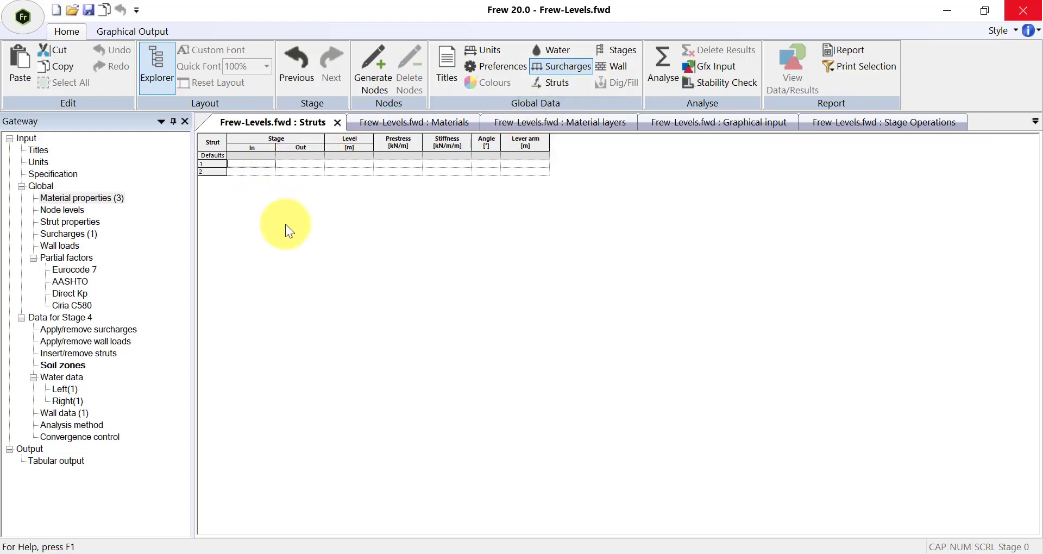
{"action": "type", "text": "2"}
{"action": "key", "text": "Tab"}
{"action": "type", "text": "3"}
{"action": "key", "text": "Tab"}
{"action": "type", "text": "28"}
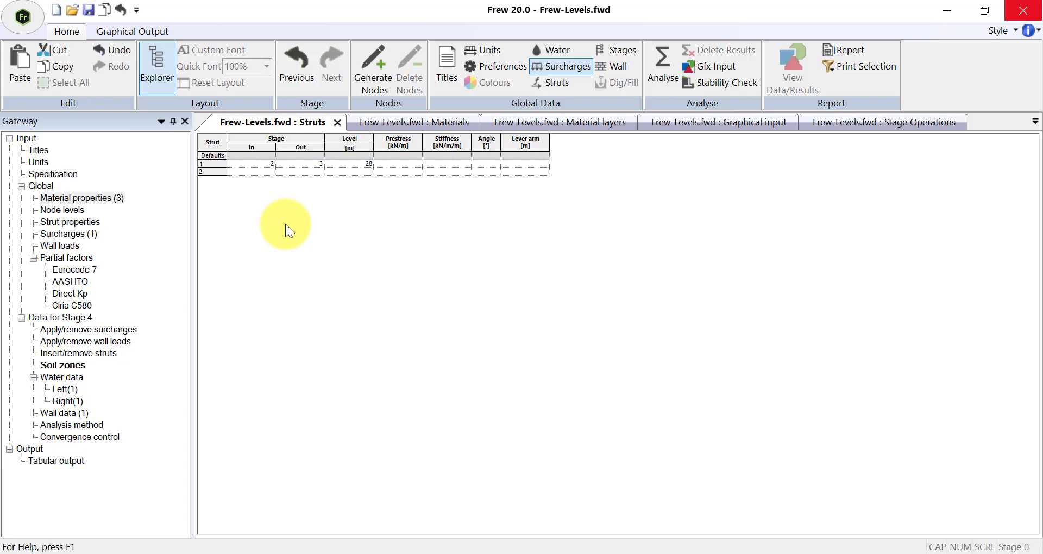
{"action": "key", "text": "Tab"}
{"action": "type", "text": "20"}
{"action": "key", "text": "Tab"}
{"action": "type", "text": "0"}
{"action": "key", "text": "Tab"}
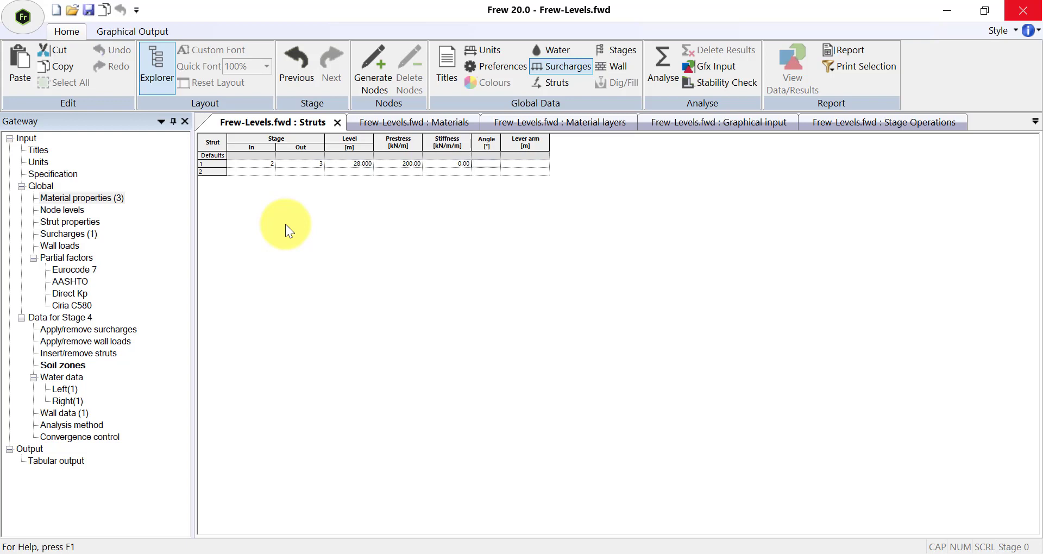
{"action": "type", "text": "40"}
{"action": "key", "text": "Tab"}
{"action": "type", "text": "0"}
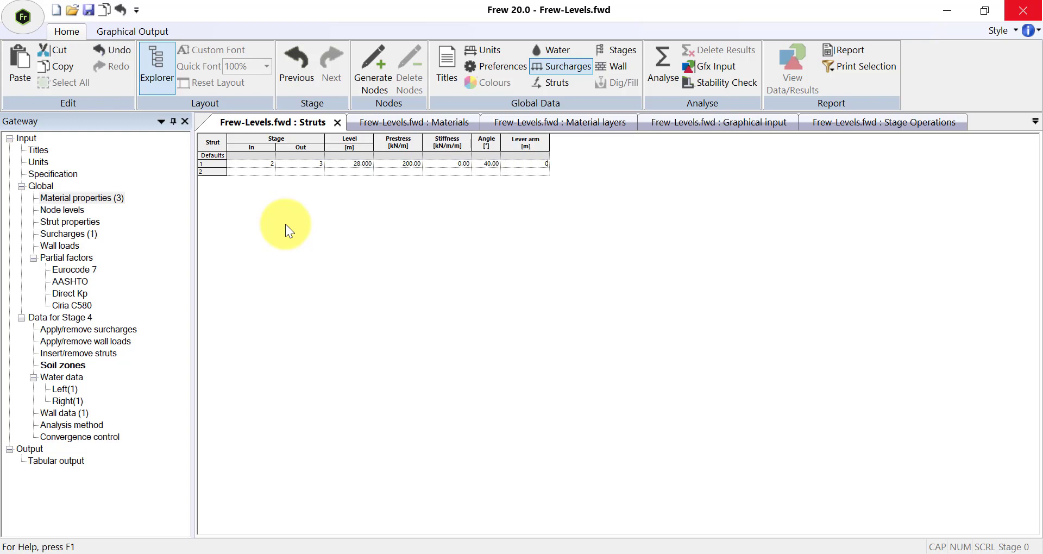
{"action": "type", "text": ".3"}
{"action": "key", "text": "Tab"}
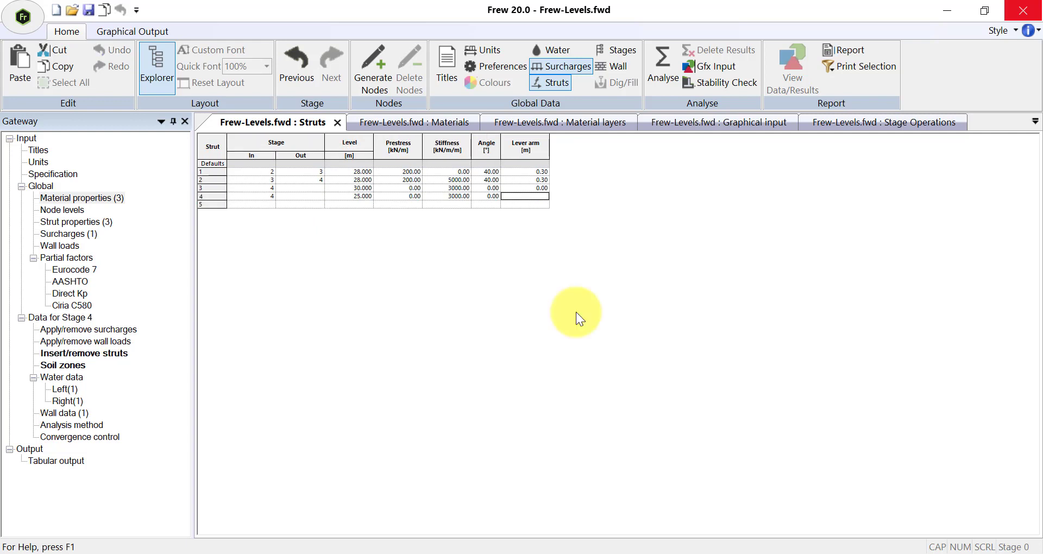
Step: Complete the fourth strut, inserted in Stage 4 at level 25 m, with a lever arm of 0
{"action": "type", "text": "0"}
{"action": "key", "text": "Tab"}
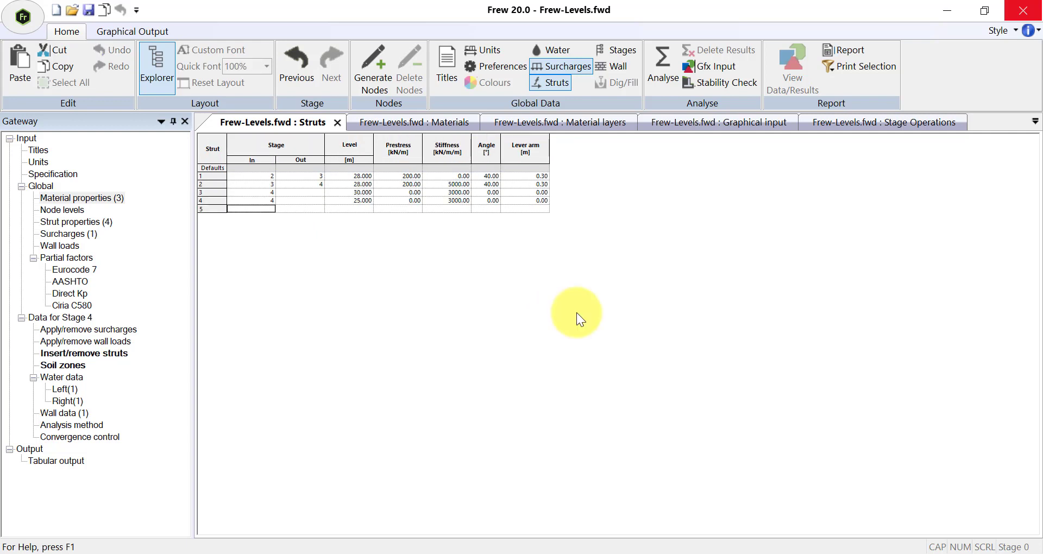
Step: Go back to Stage 0 and display its graphical input to check the model
{"action": "left_click", "coordinate": [301, 74]}
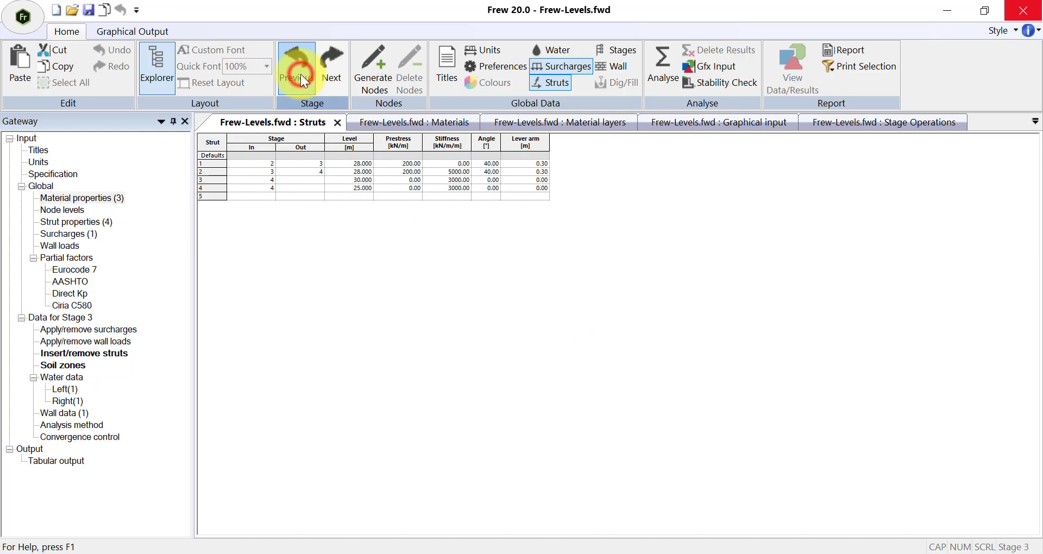
{"action": "left_click", "coordinate": [301, 74]}
{"action": "left_click", "coordinate": [300, 74]}
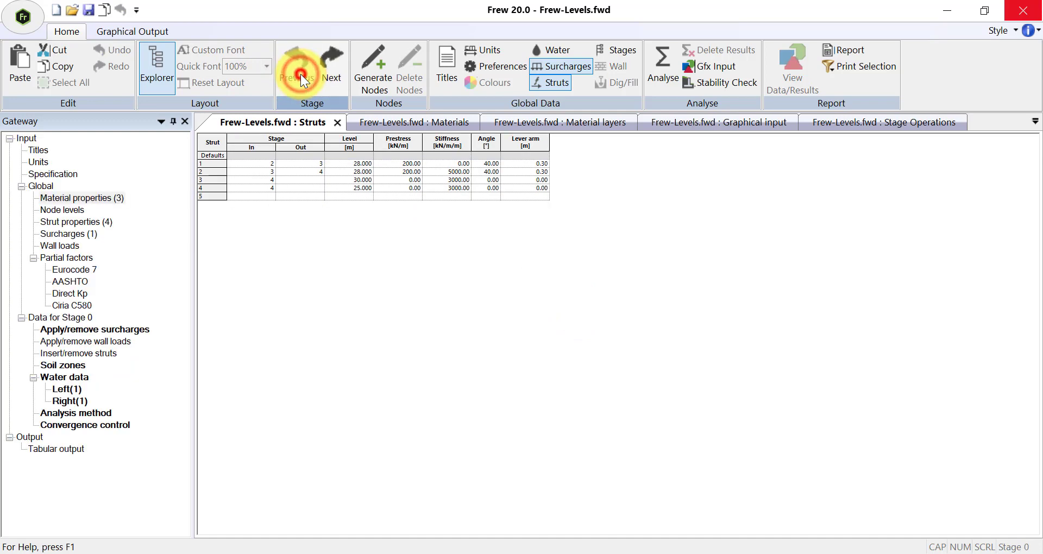
{"action": "left_click", "coordinate": [712, 125]}
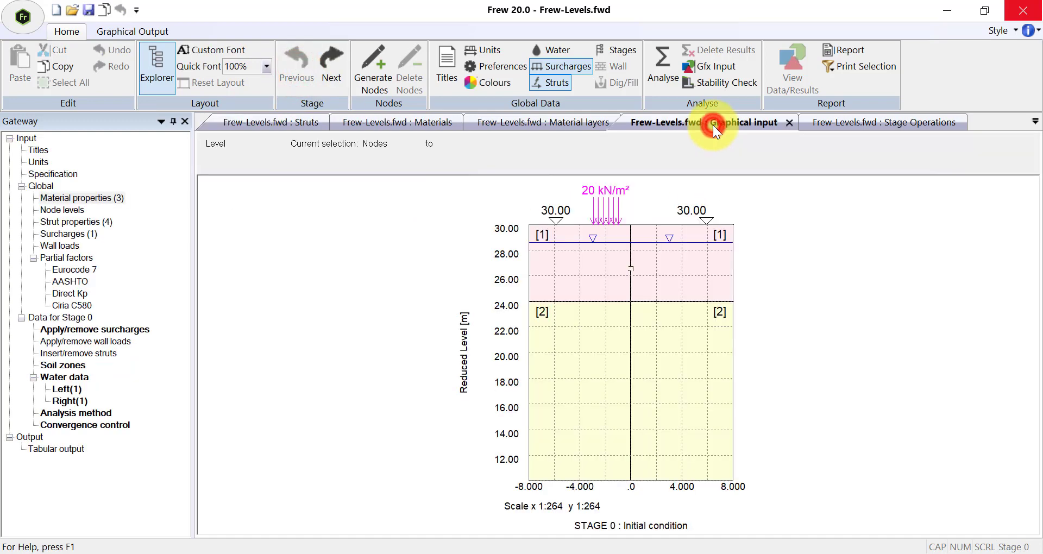
Step: Step through the graphical input from Stage 0 to Stage 4 to check the geometry, water levels and struts of each stage
{"action": "left_click", "coordinate": [339, 66]}
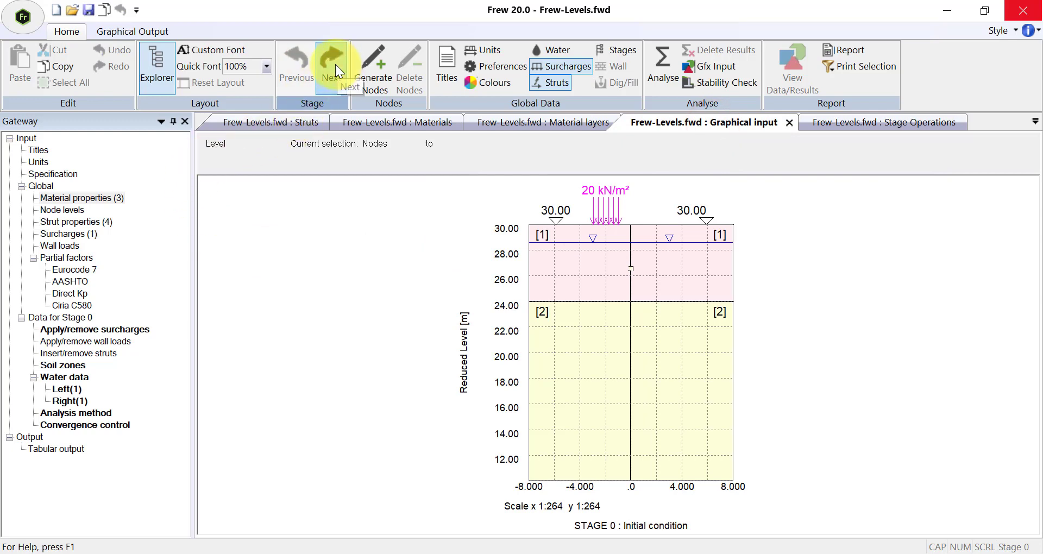
{"action": "left_click", "coordinate": [335, 68]}
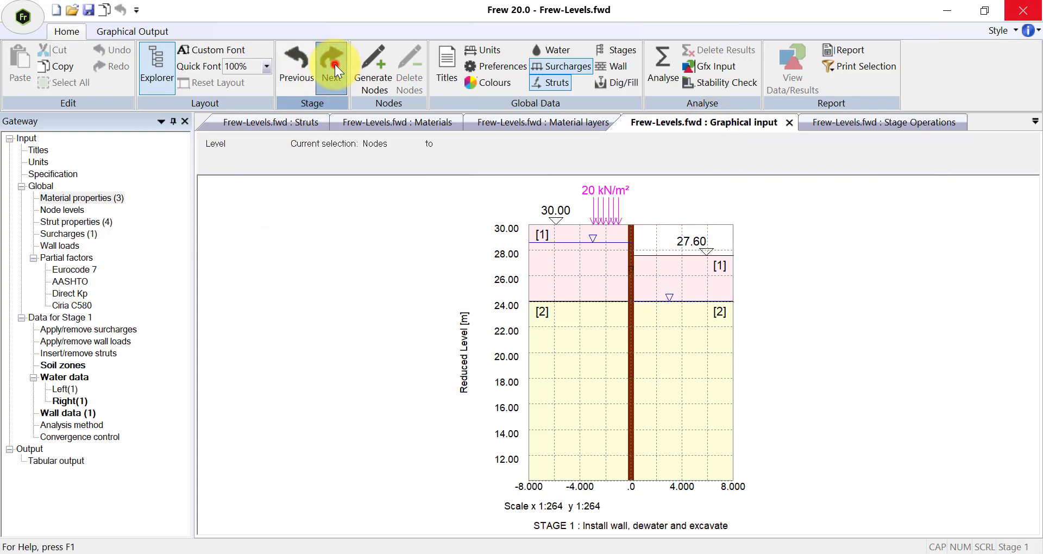
{"action": "left_click", "coordinate": [334, 65]}
{"action": "left_click", "coordinate": [335, 64]}
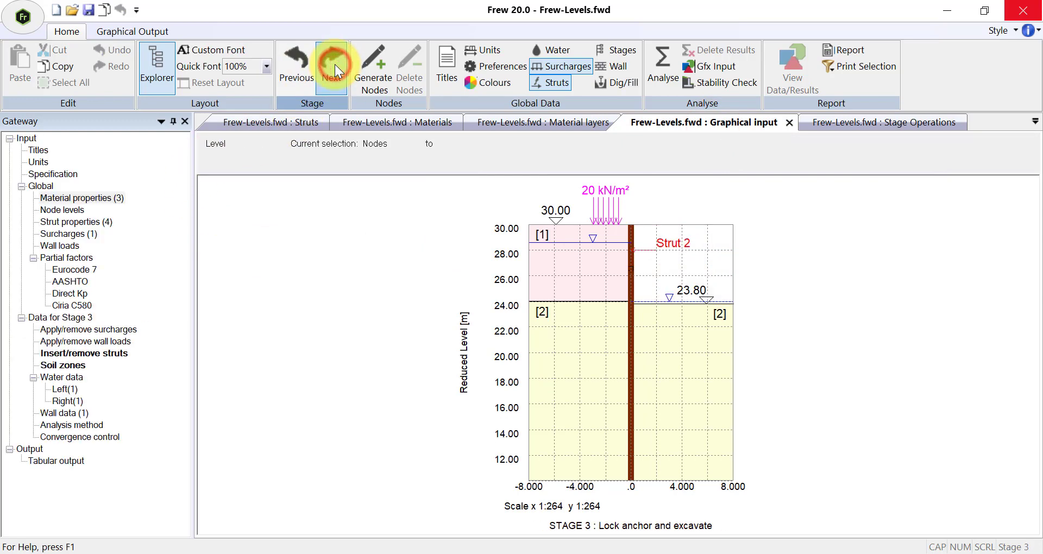
{"action": "left_click", "coordinate": [335, 64]}
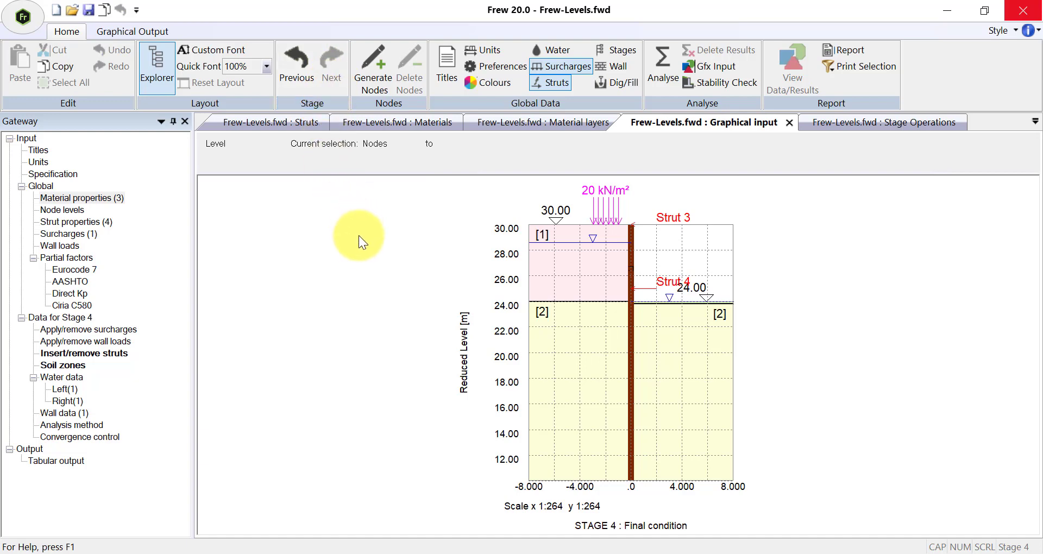
Step: Run a stability check with Stage 2's failure mechanism set to Fixed Earth, generating nodes from the lowest calculated toe level and accepting deletion of existing results
{"action": "left_click", "coordinate": [729, 83]}
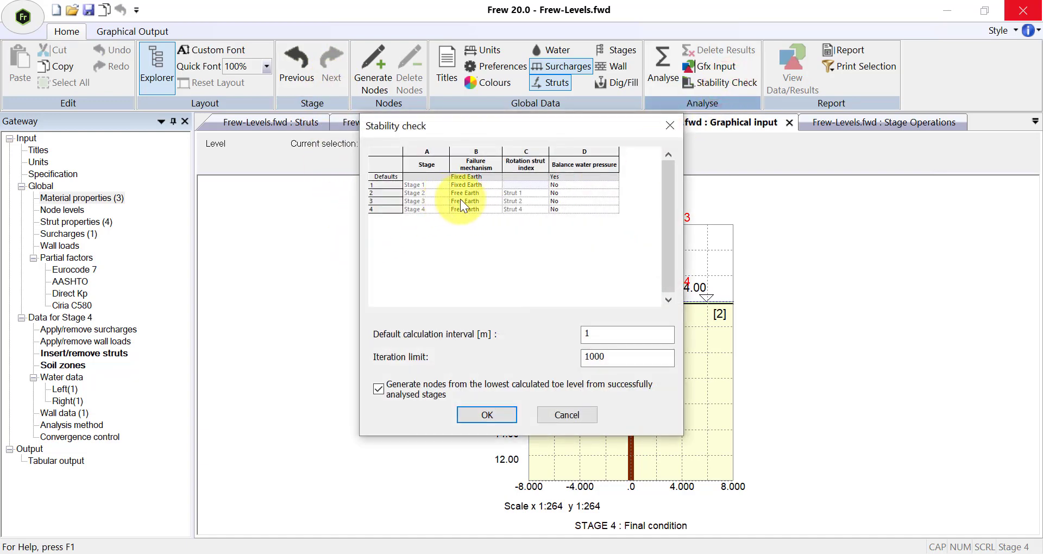
{"action": "left_click", "coordinate": [494, 191]}
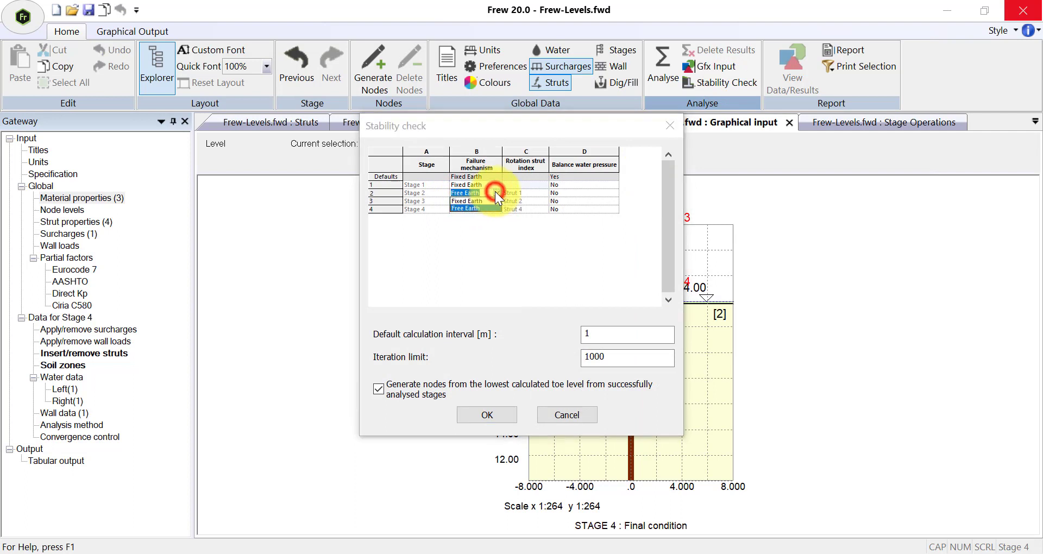
{"action": "left_click", "coordinate": [478, 201]}
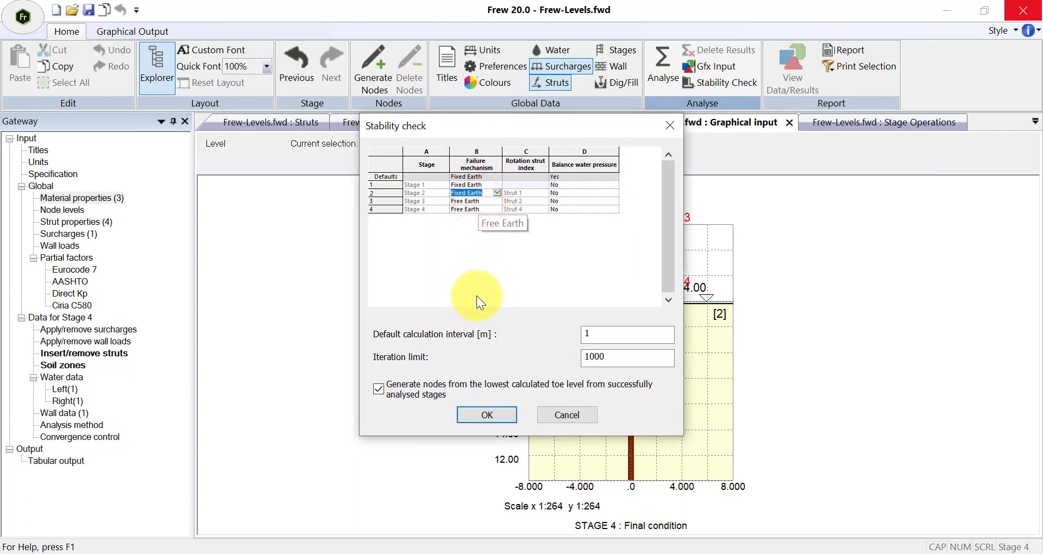
{"action": "left_click", "coordinate": [396, 390]}
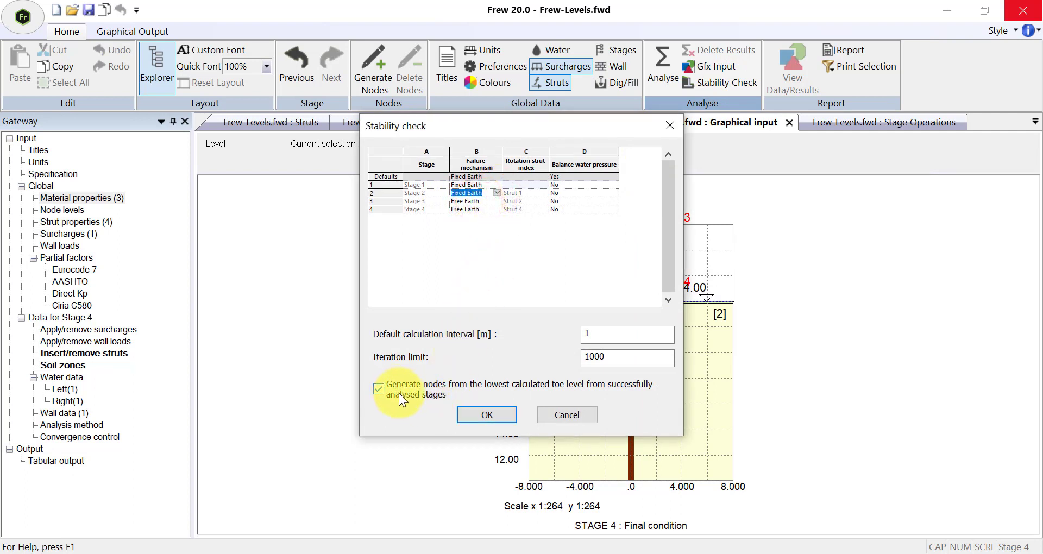
{"action": "left_click", "coordinate": [468, 415]}
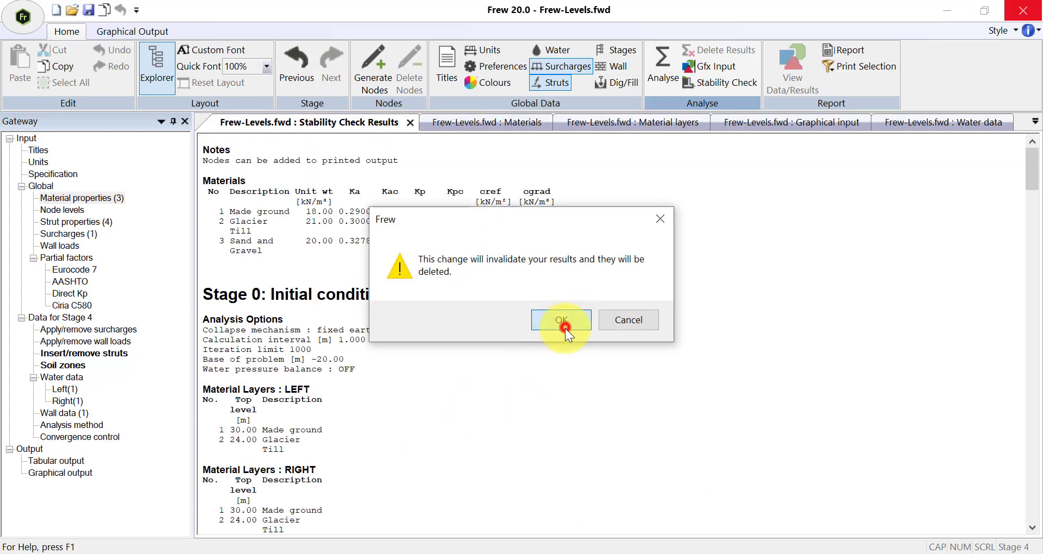
{"action": "left_click", "coordinate": [565, 328]}
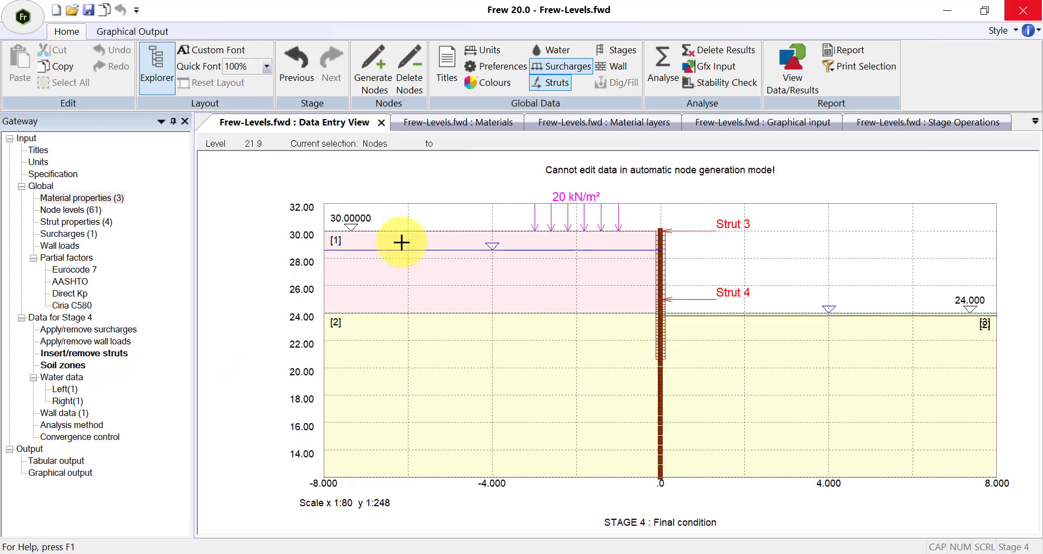
Step: Review the model with generated nodes by going back to Stage 0 and stepping forward to Stage 4
{"action": "left_click", "coordinate": [298, 61]}
{"action": "left_click", "coordinate": [297, 61]}
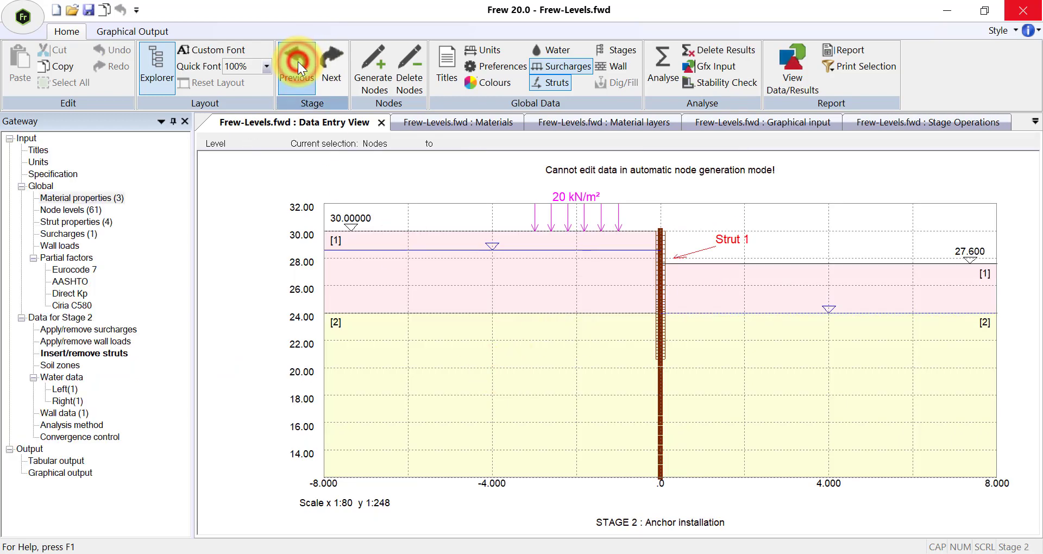
{"action": "left_click", "coordinate": [297, 61]}
{"action": "left_click", "coordinate": [297, 60]}
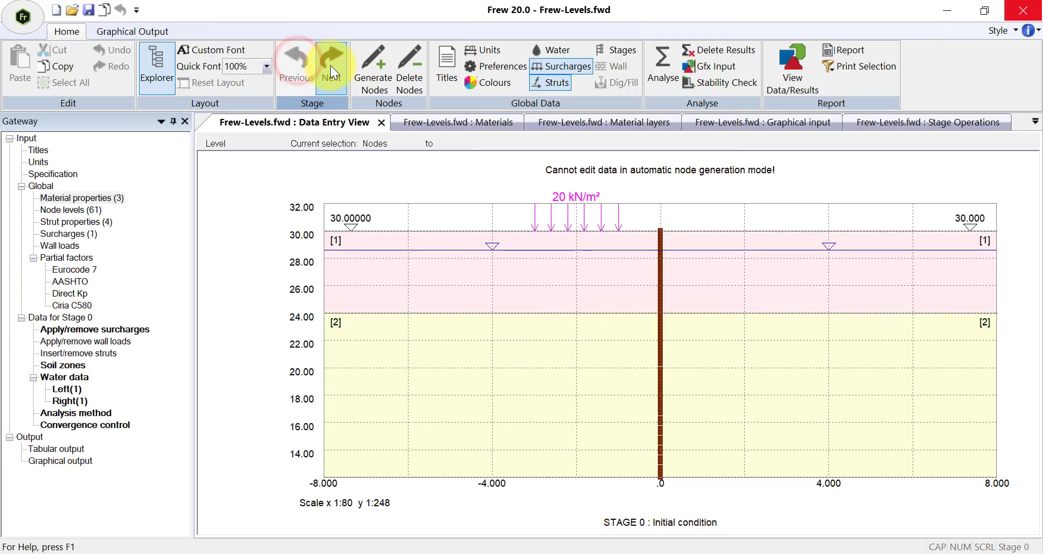
{"action": "left_click", "coordinate": [330, 65]}
{"action": "left_click", "coordinate": [331, 65]}
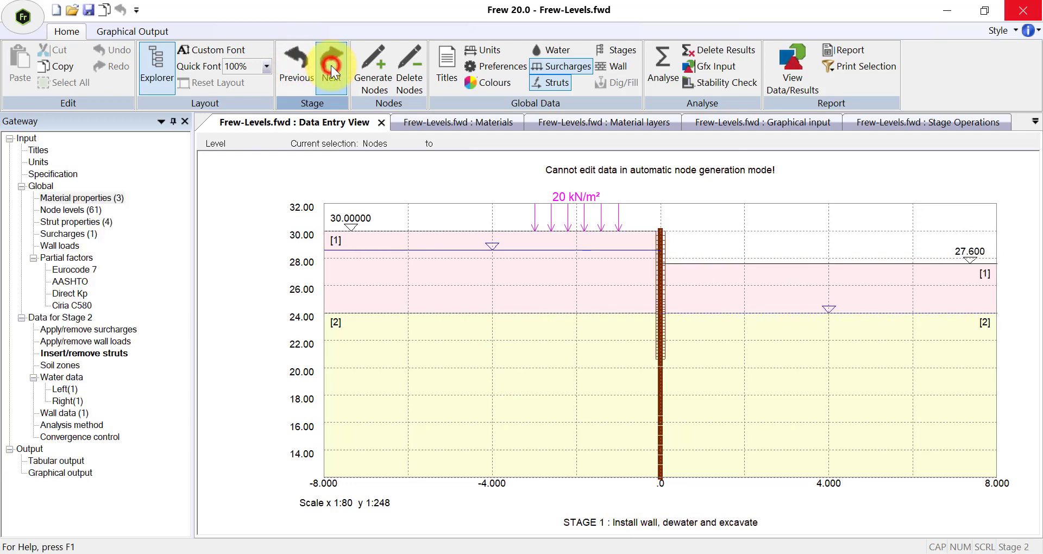
{"action": "left_click", "coordinate": [331, 65]}
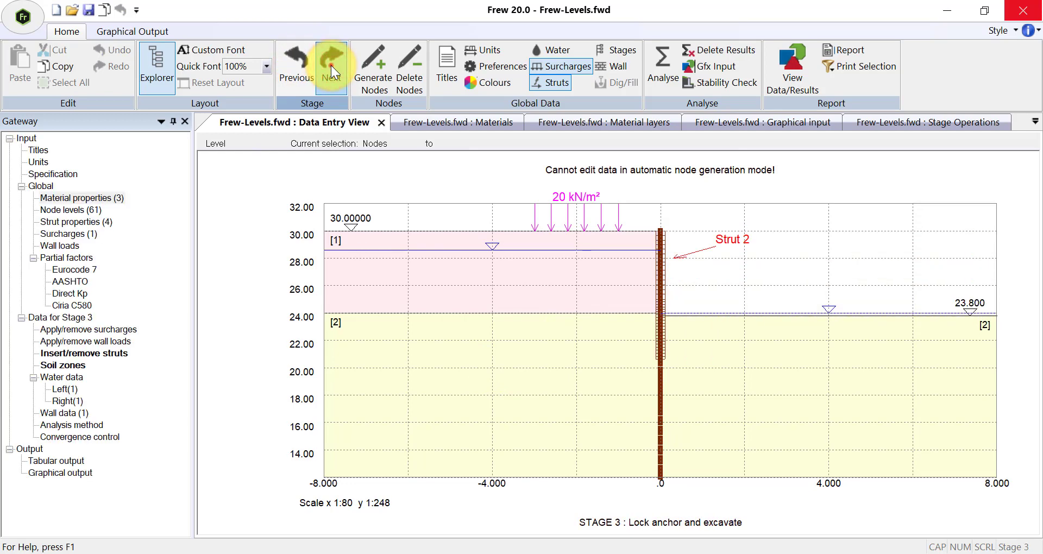
{"action": "left_click", "coordinate": [331, 65]}
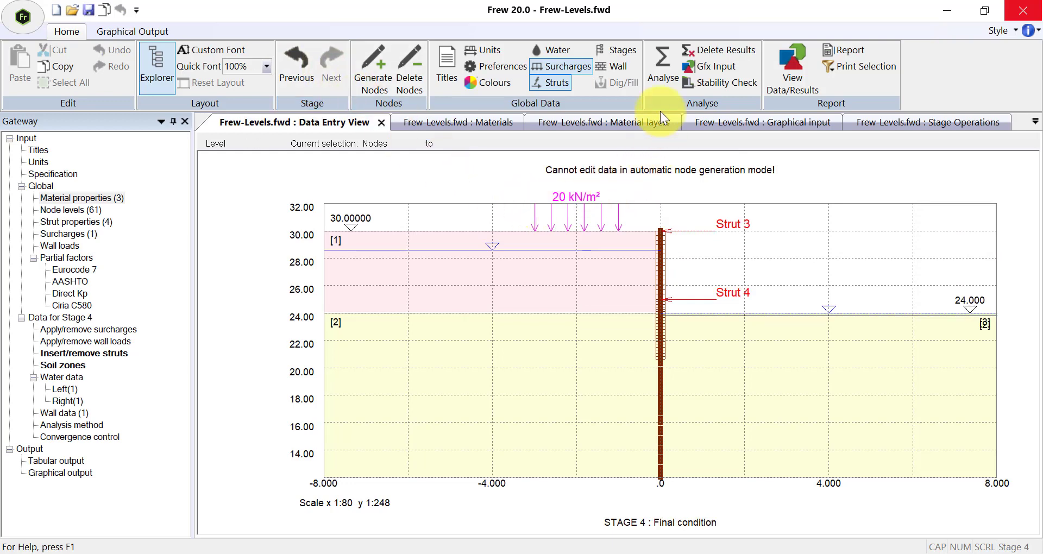
Step: Analyse the retaining wall model and look through the tabular output summary
{"action": "left_click", "coordinate": [667, 76]}
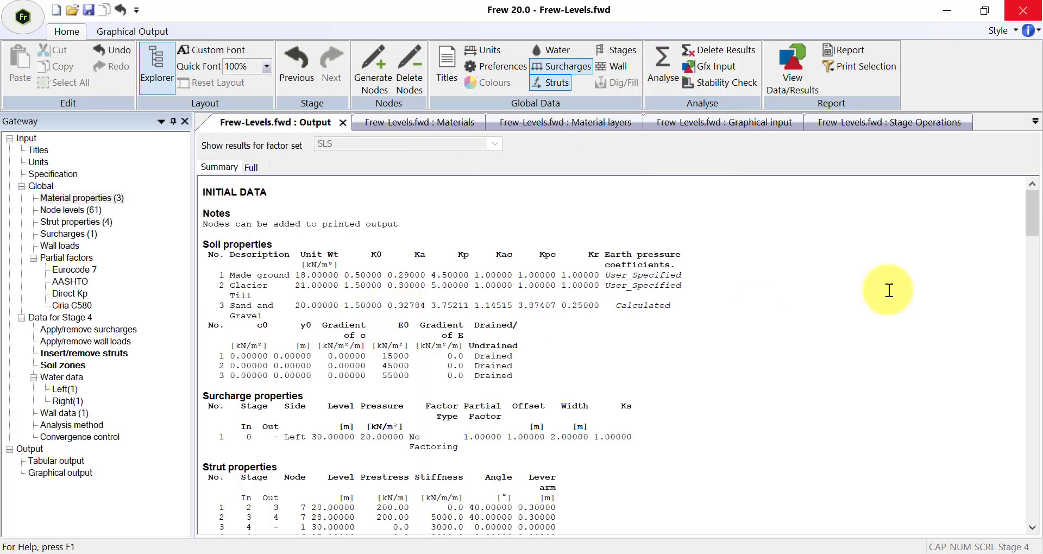
{"action": "mouse_move", "coordinate": [1031, 213]}
{"action": "left_mouse_down"}
{"action": "mouse_move", "coordinate": [1036, 477]}
{"action": "mouse_move", "coordinate": [1036, 226]}
{"action": "left_mouse_up"}
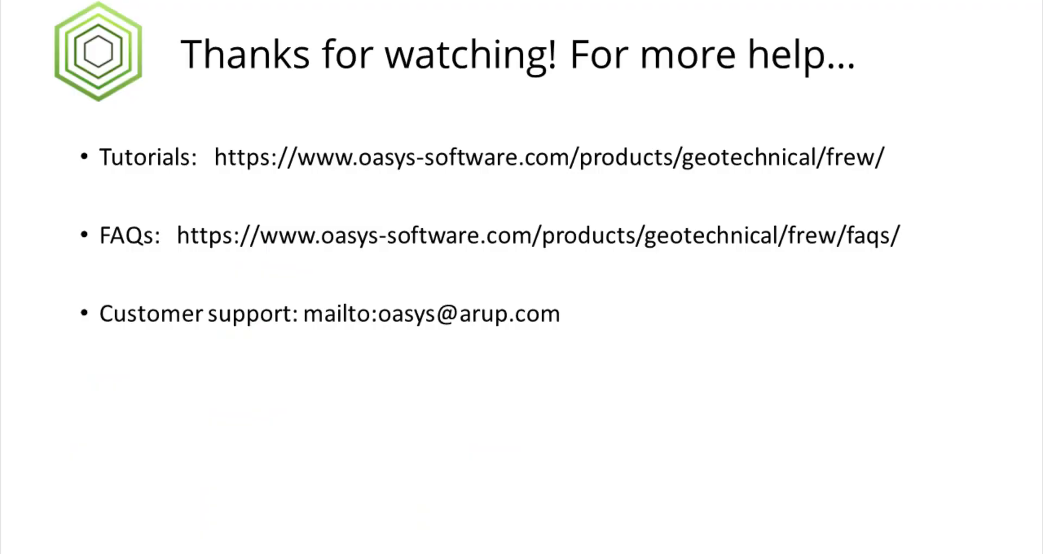